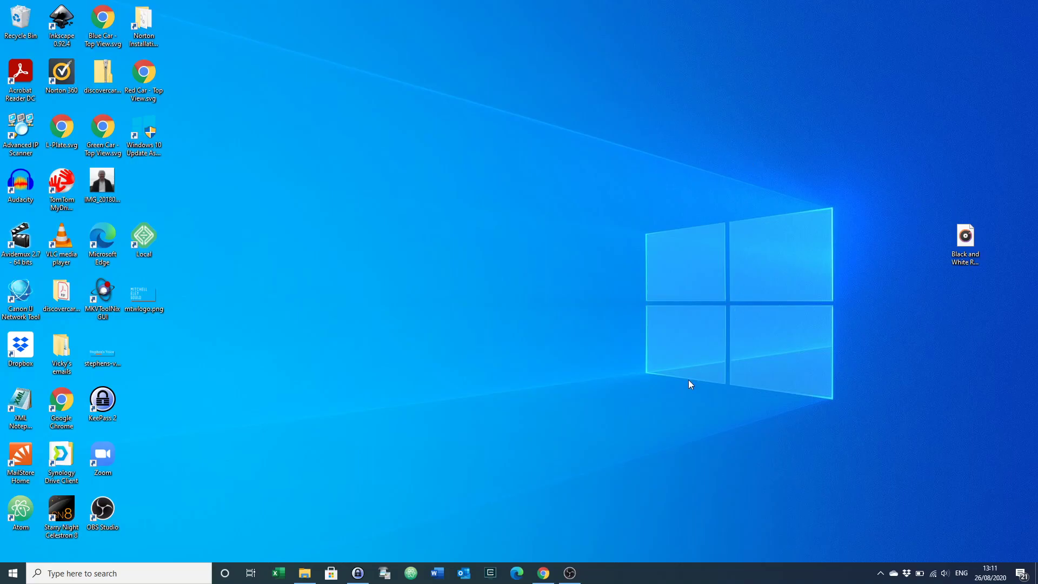
Log in to the SiteGround account using the password copied from KeePass
click(543, 577)
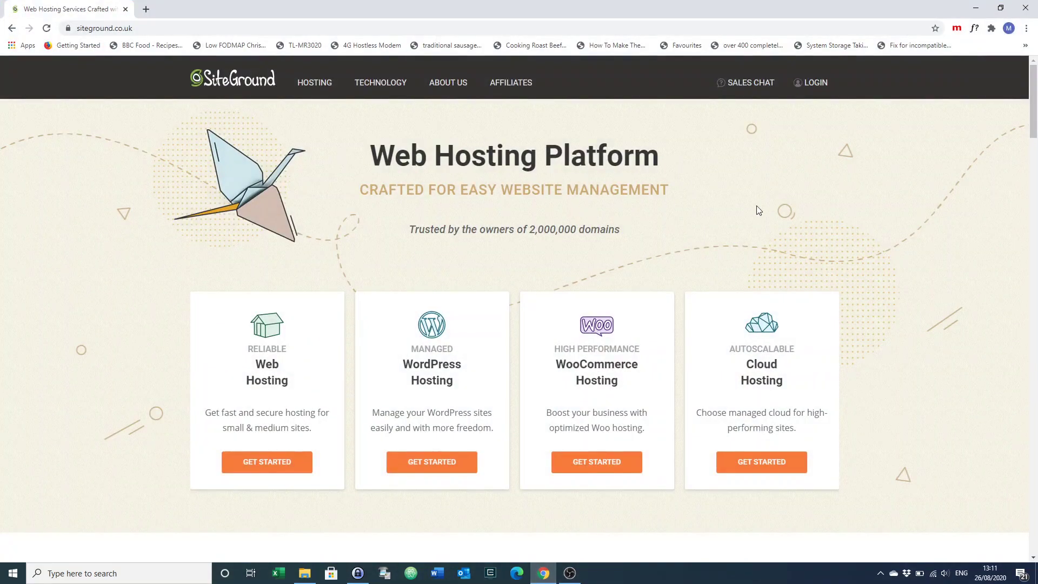
click(816, 86)
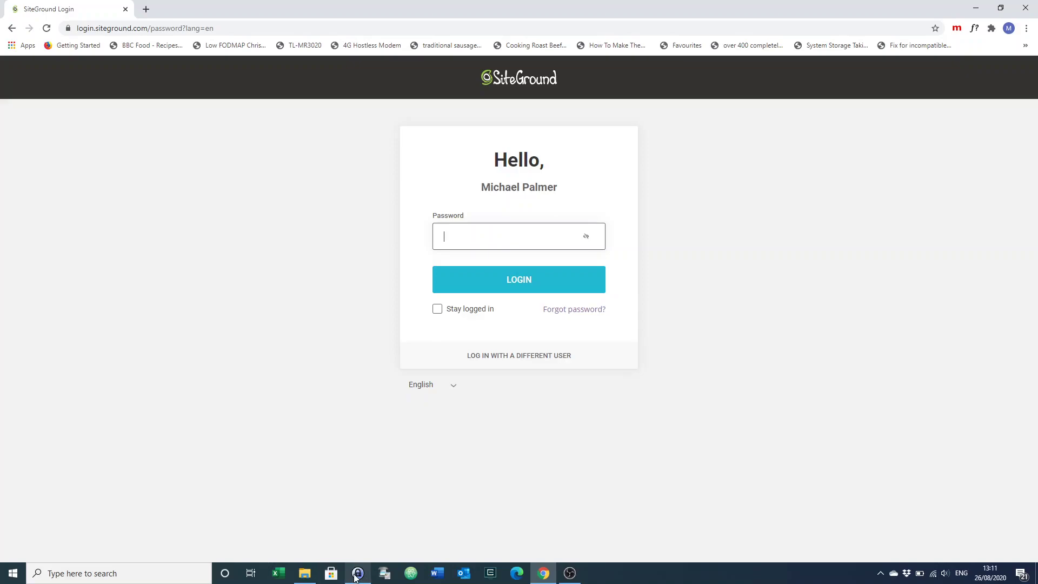
click(357, 574)
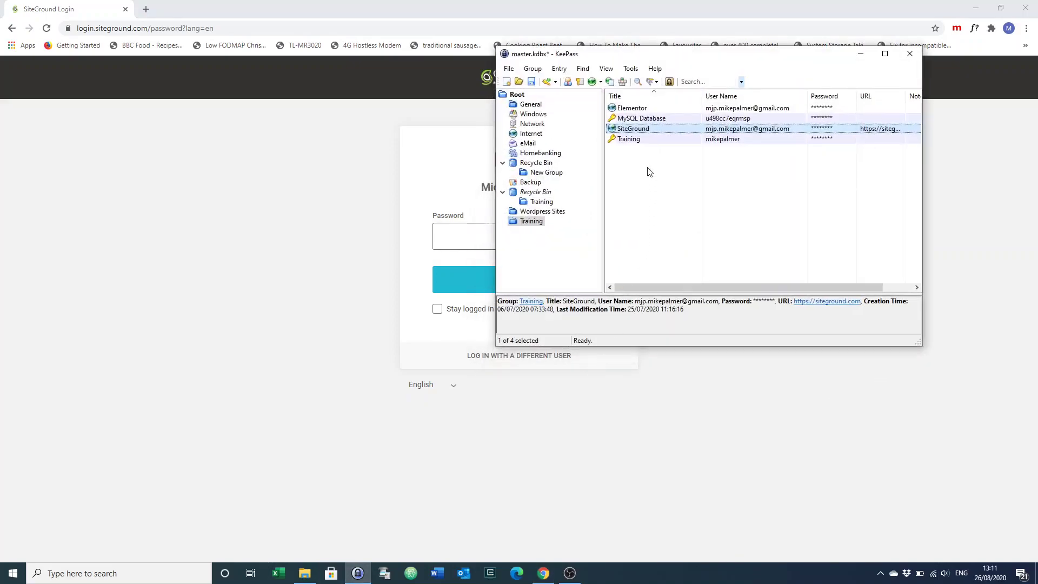
key(ctrl+c)
click(456, 235)
key(ctrl+v)
click(518, 282)
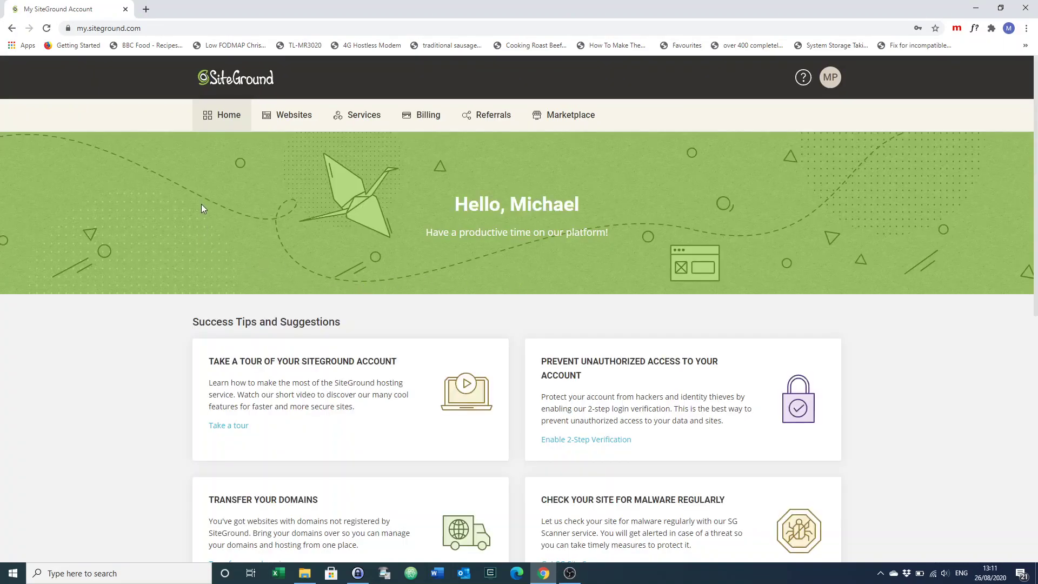
Add a new website on a temporary sg-host.com domain, skipping installation to create an empty site
click(292, 119)
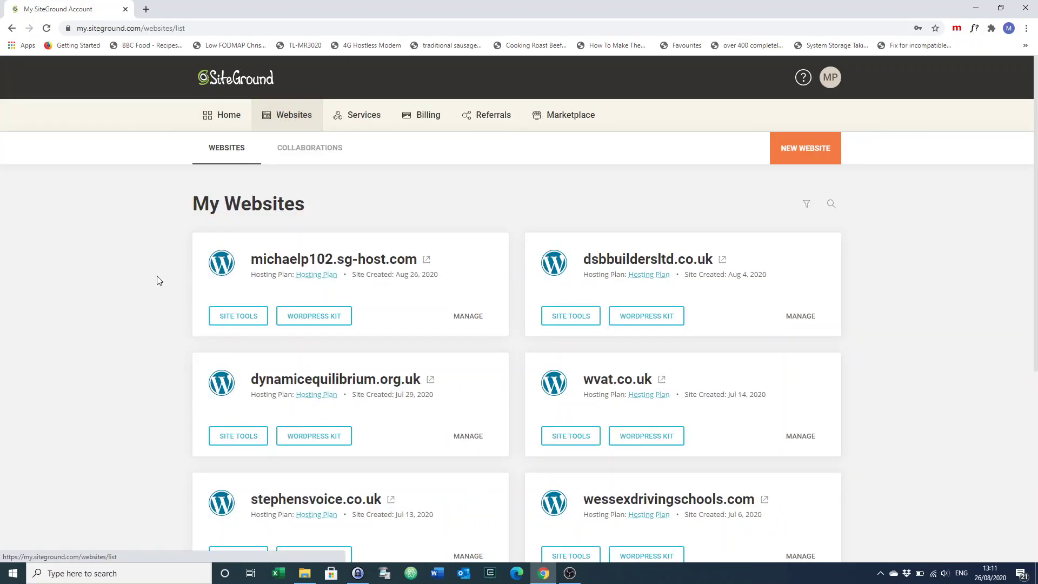
scroll(129, 418, down, 5)
scroll(128, 418, up, 5)
click(791, 151)
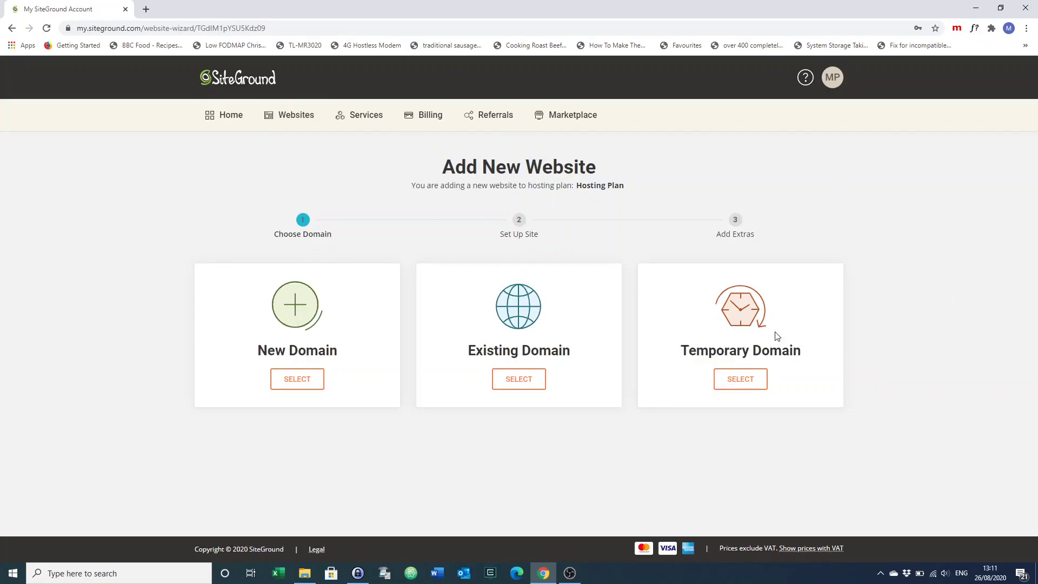
click(736, 382)
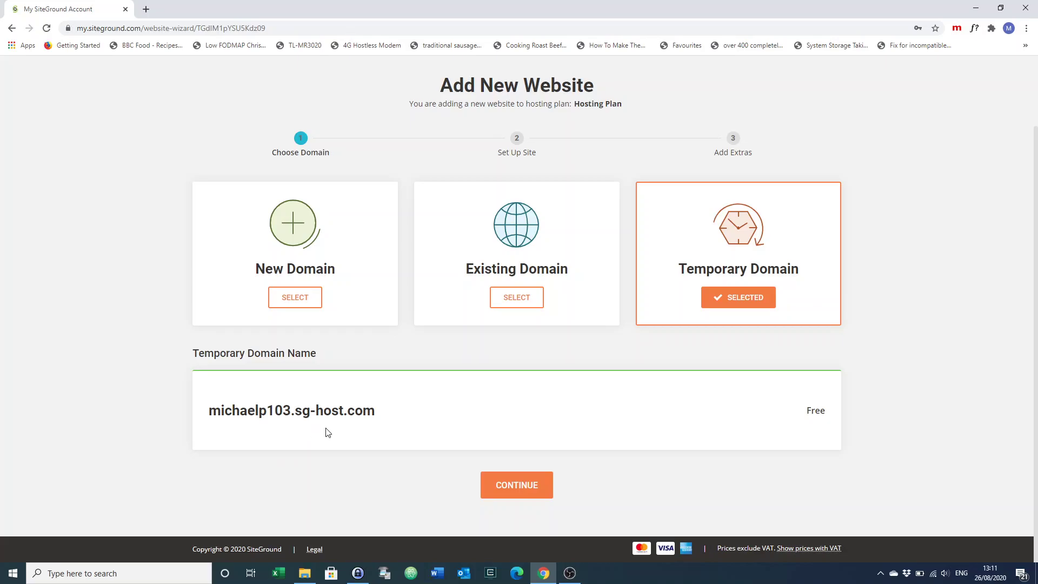
click(515, 486)
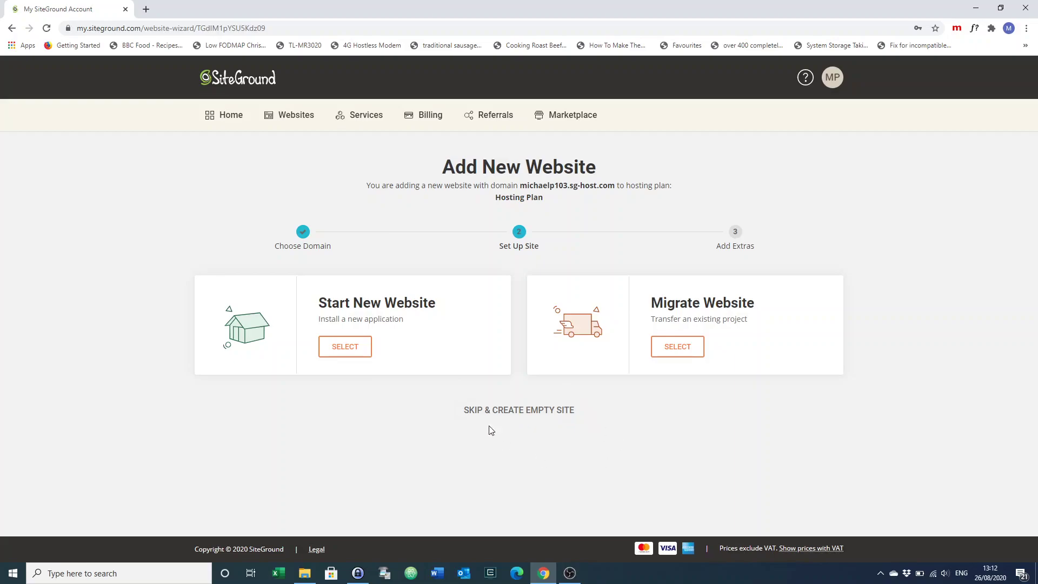
click(508, 414)
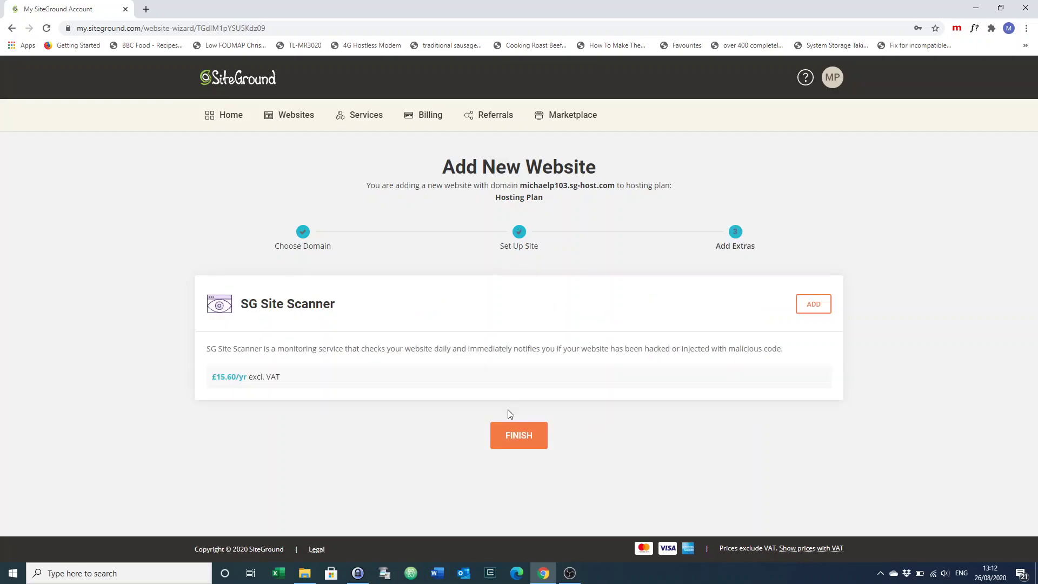
click(519, 438)
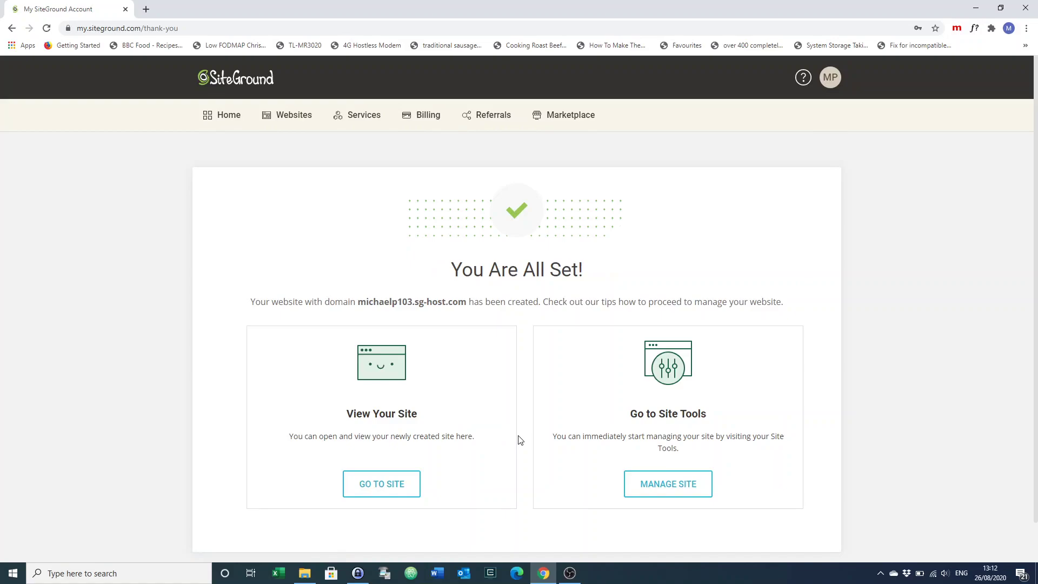
View the new site's 'Awesome Site in The Making' placeholder, then return to the account tab
scroll(945, 454, down, 1)
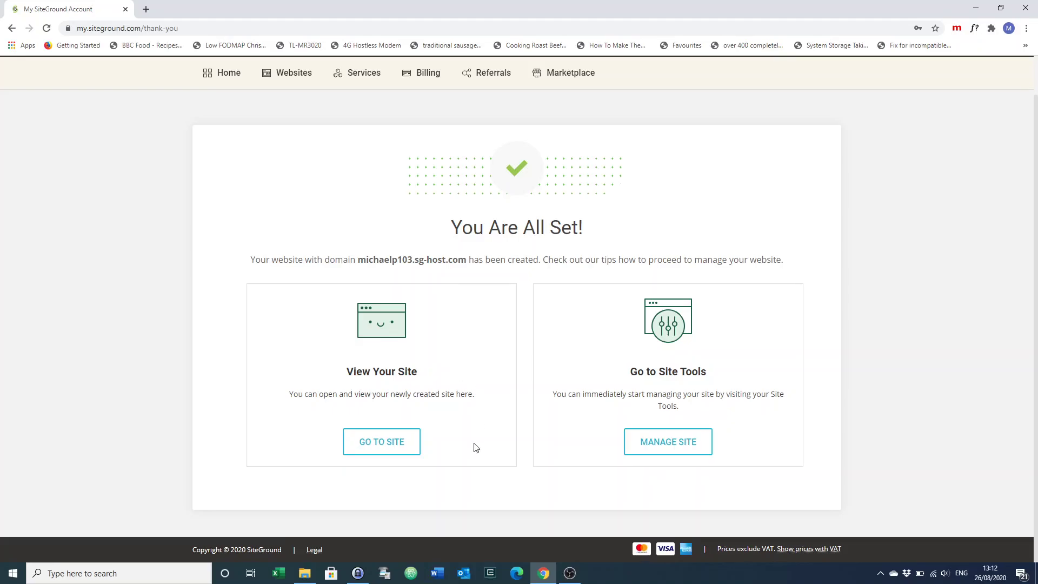
click(377, 448)
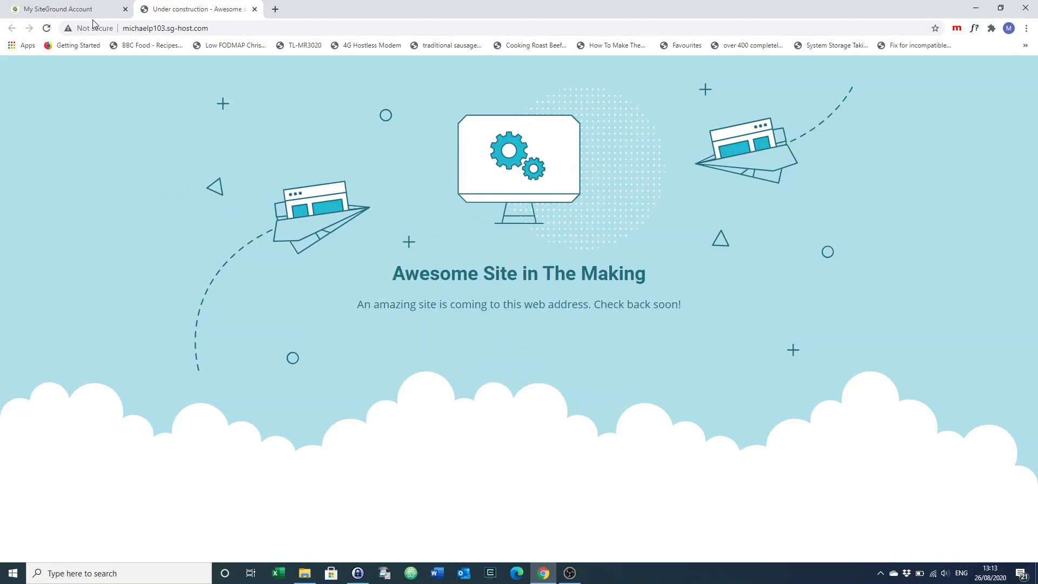
click(68, 12)
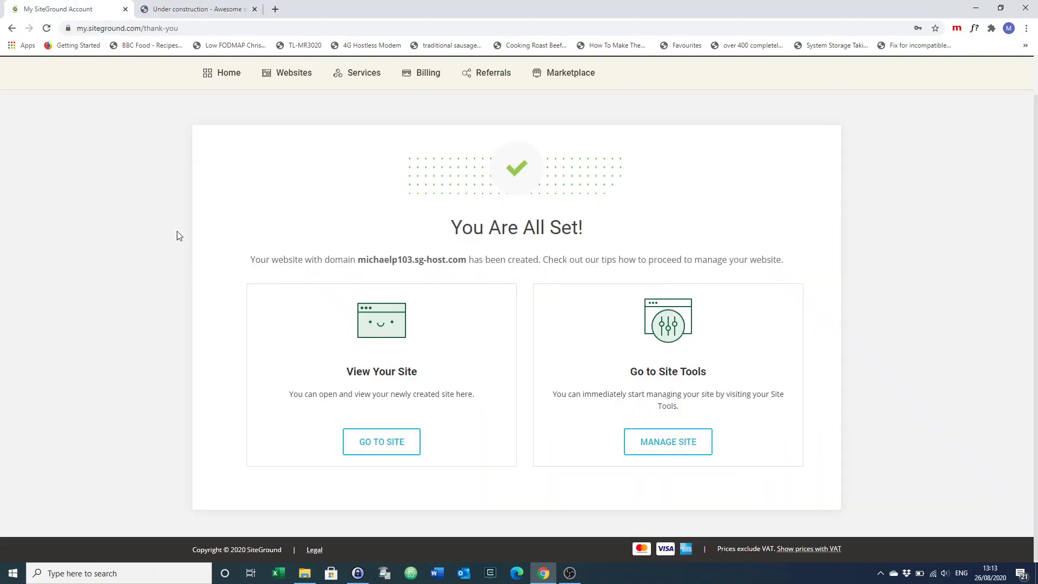
Open the site's WordPress Install & Manage tools and choose a plain WordPress installation
click(658, 454)
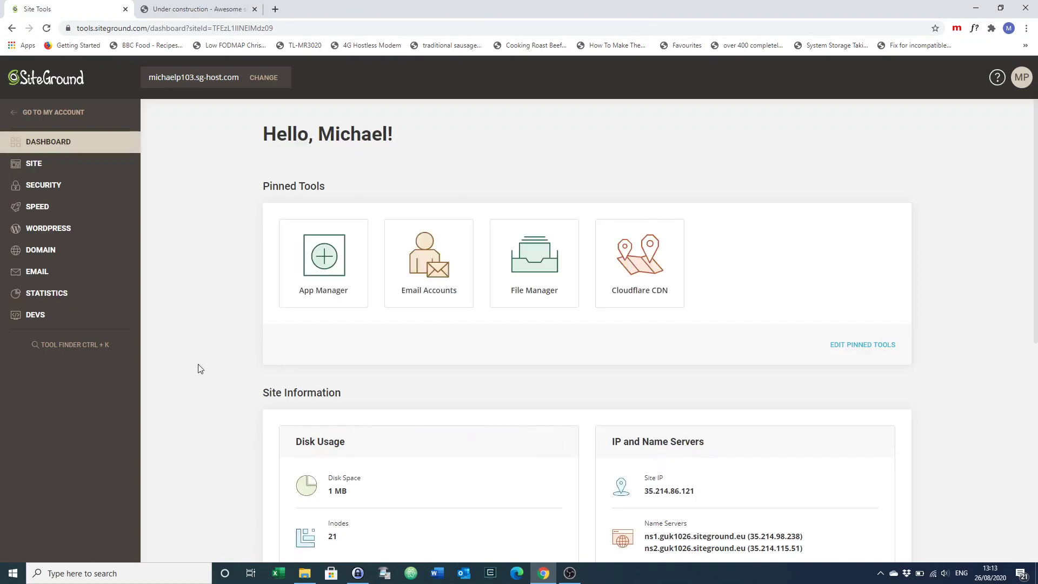
scroll(197, 362, down, 1)
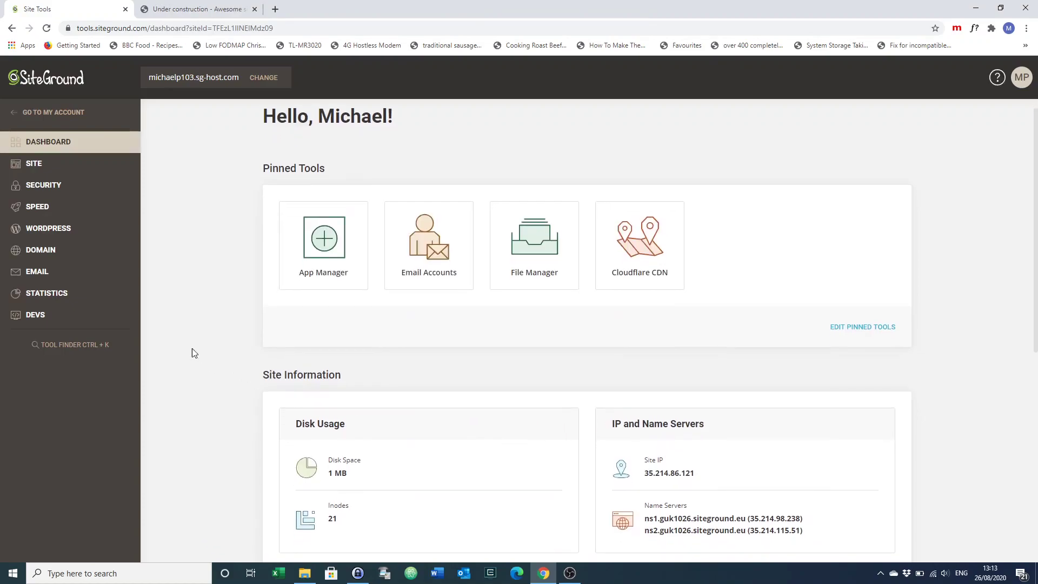
click(37, 229)
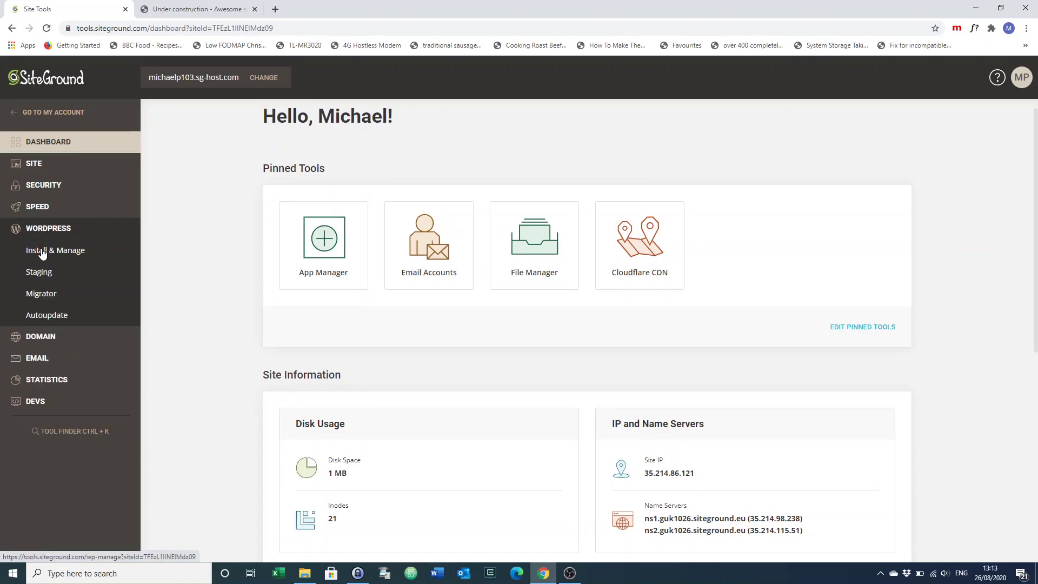
click(42, 253)
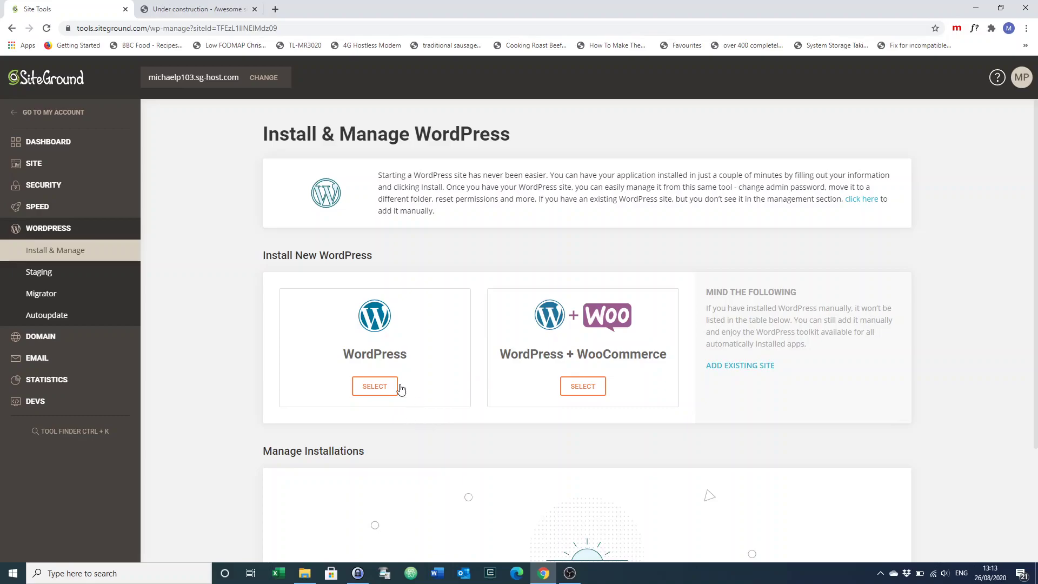
click(373, 388)
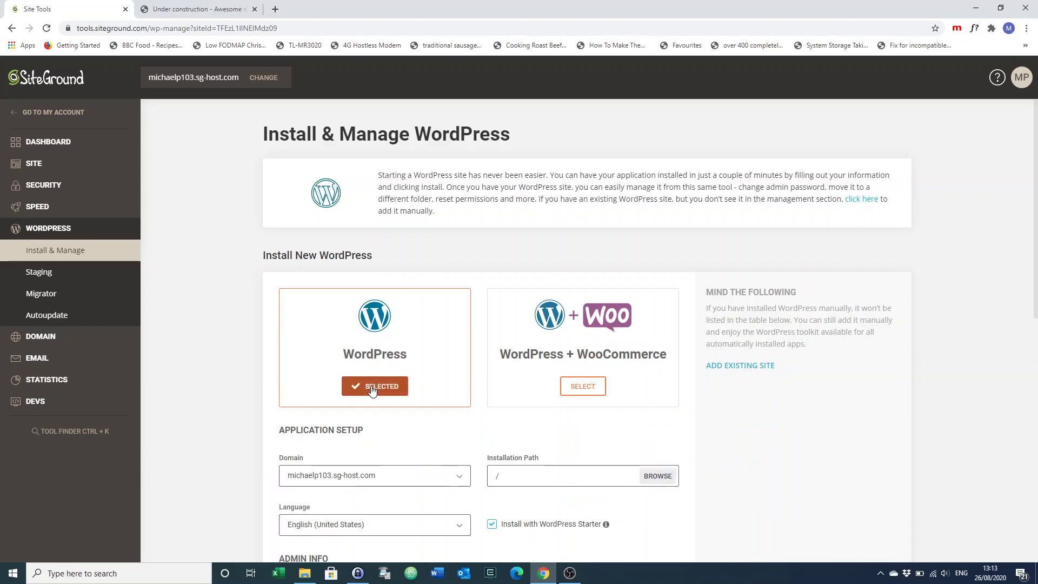
Enter the admin username, password and e-mail, turn off WordPress Starter, and install
scroll(248, 429, down, 2)
scroll(247, 429, down, 3)
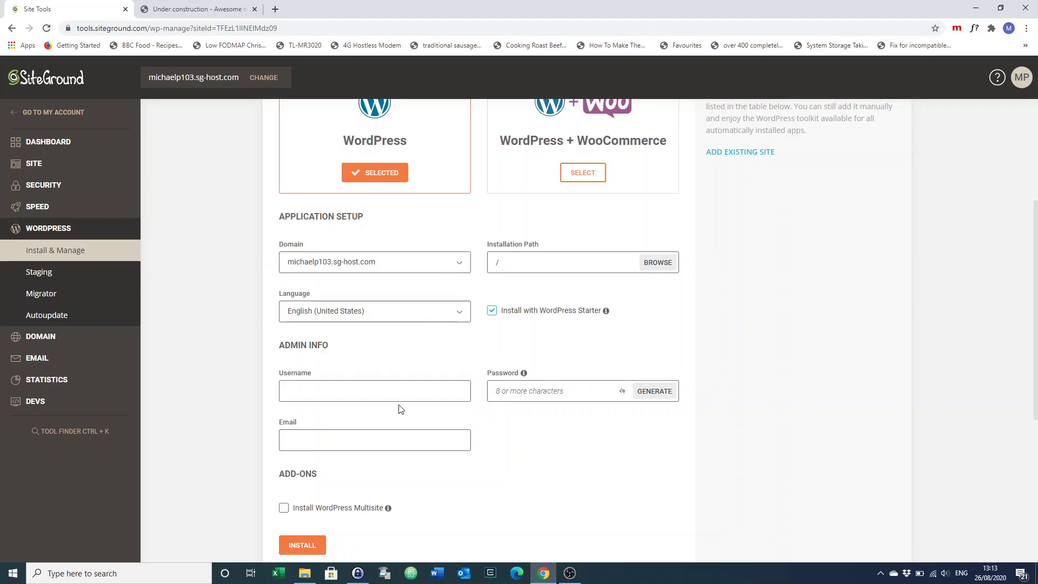
click(364, 390)
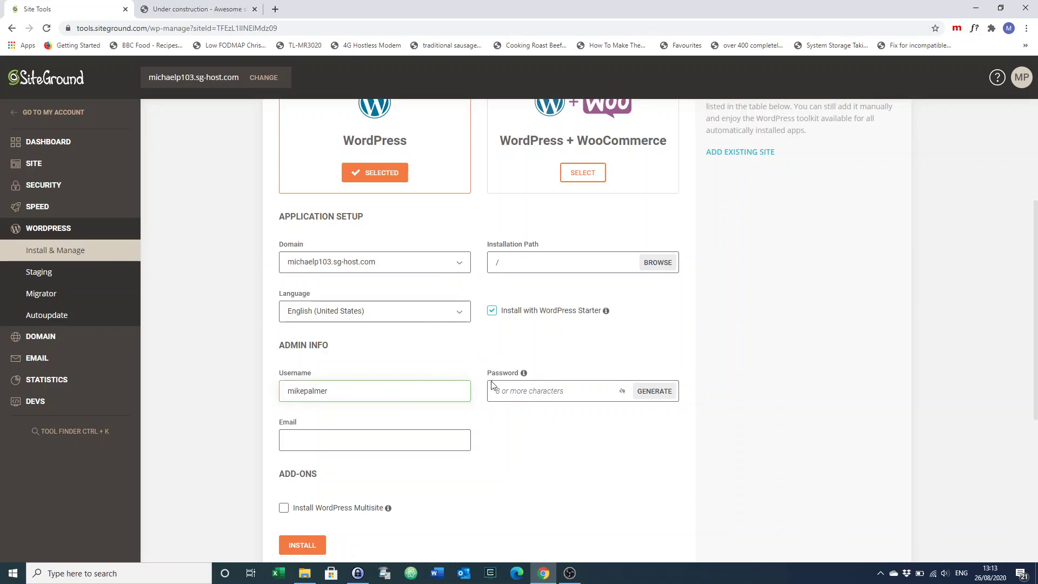
click(537, 395)
text(••••••)
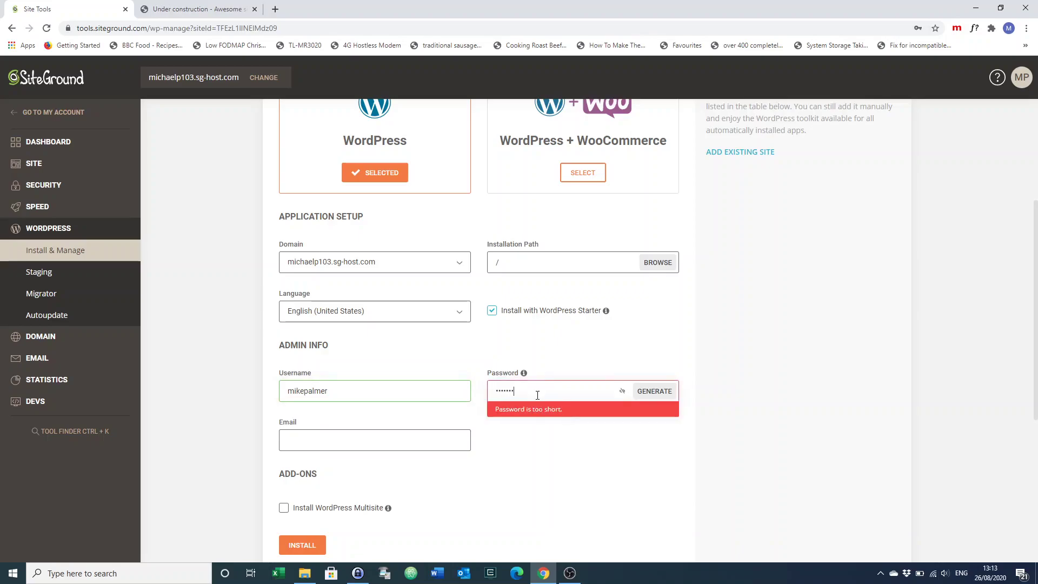
text(••)
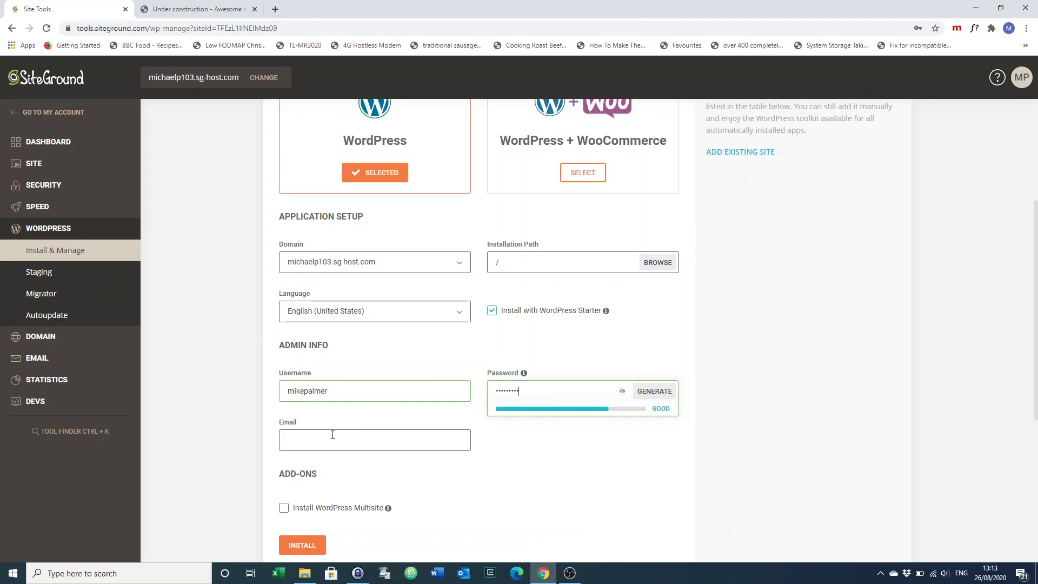
click(332, 434)
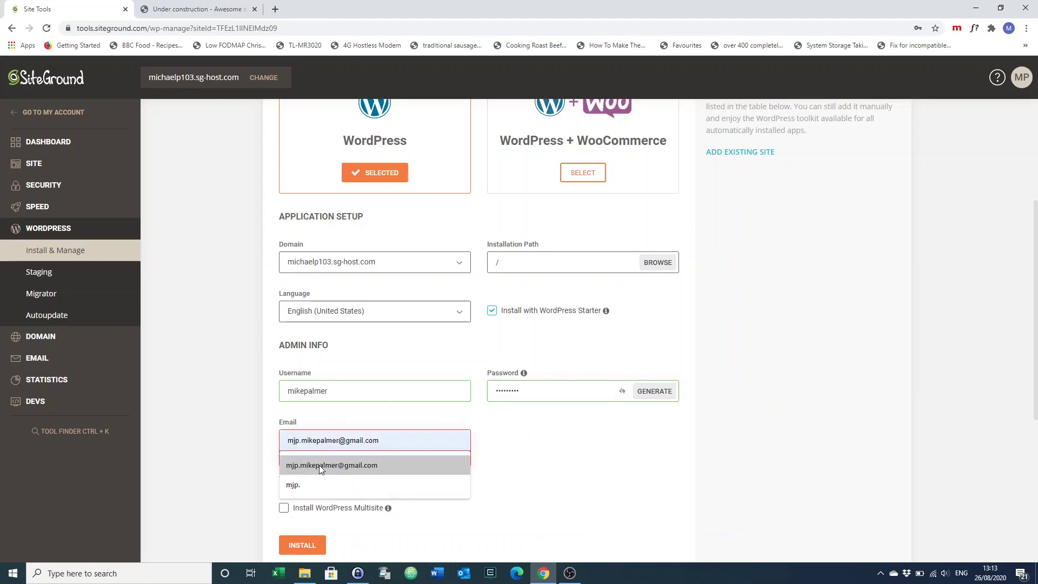
click(318, 465)
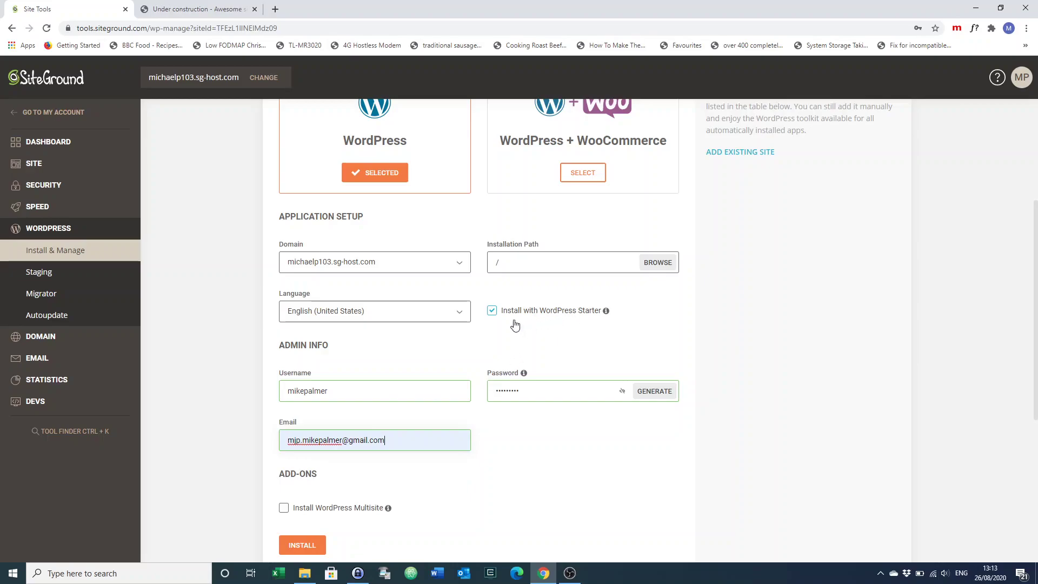
click(492, 313)
scroll(245, 429, down, 1)
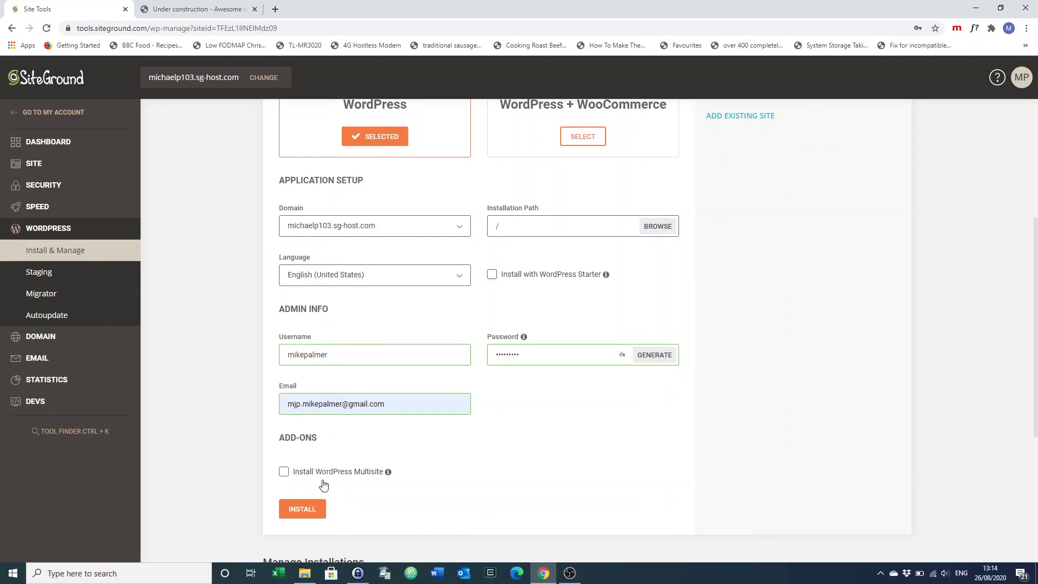
click(301, 509)
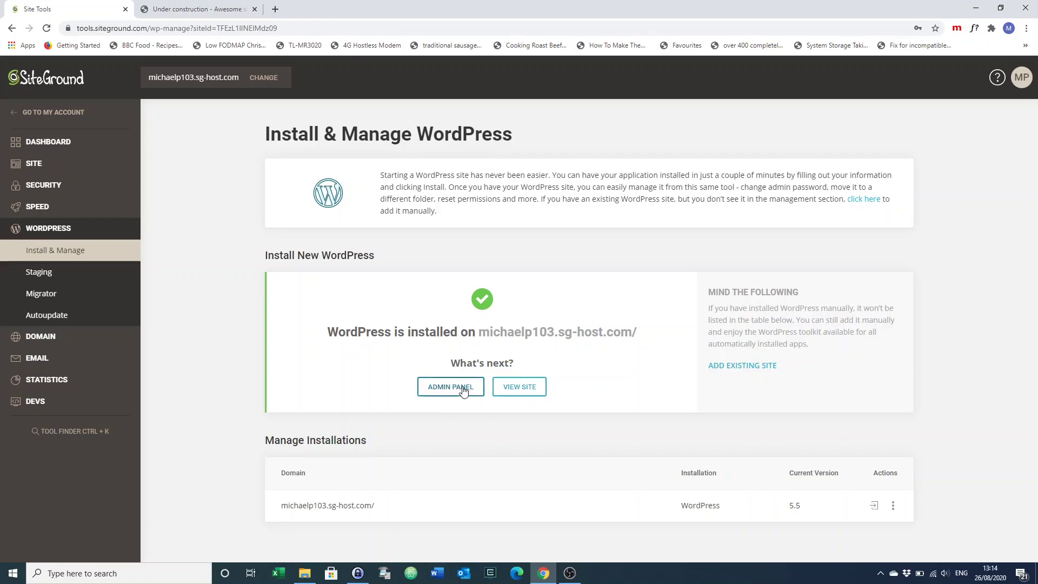
View the new site's default 'Hello world!' post, then go back to the Site Tools tab
click(518, 390)
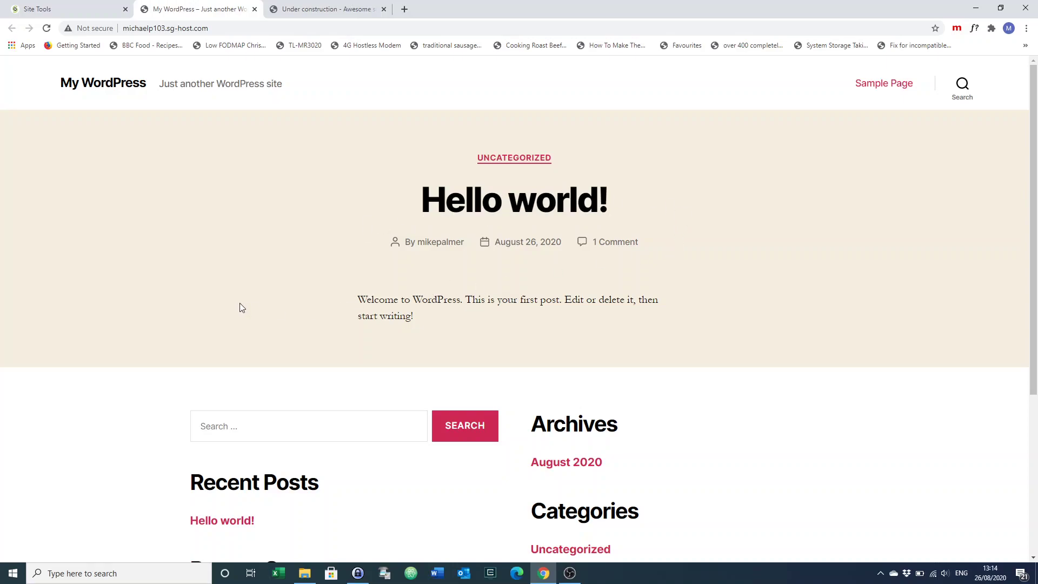
scroll(129, 330, down, 5)
scroll(129, 331, up, 5)
click(56, 12)
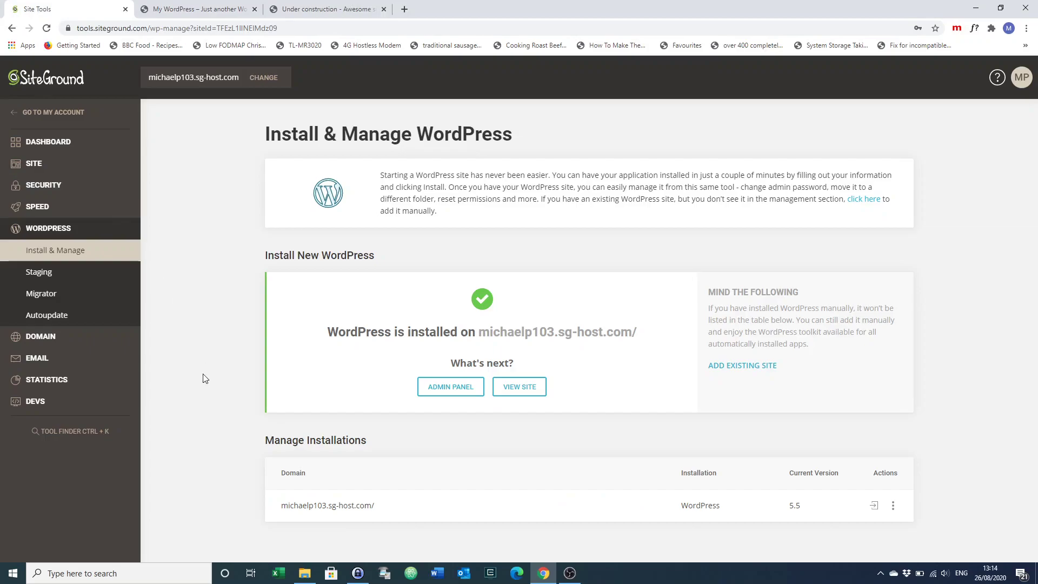
Search the theme directory for 'astra', install and activate Astra, and reload the live site
click(445, 389)
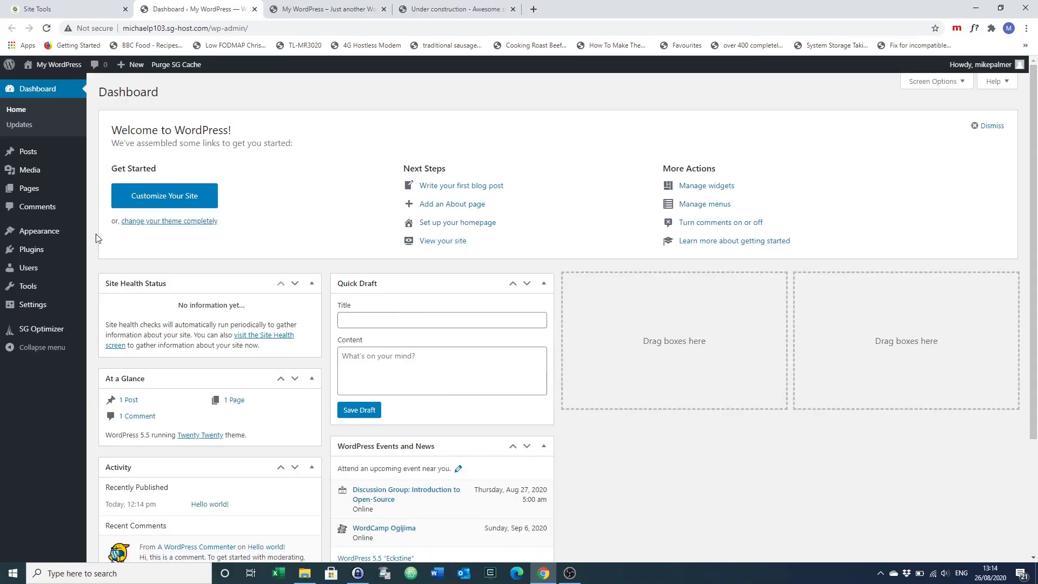
mouse_move(51, 236)
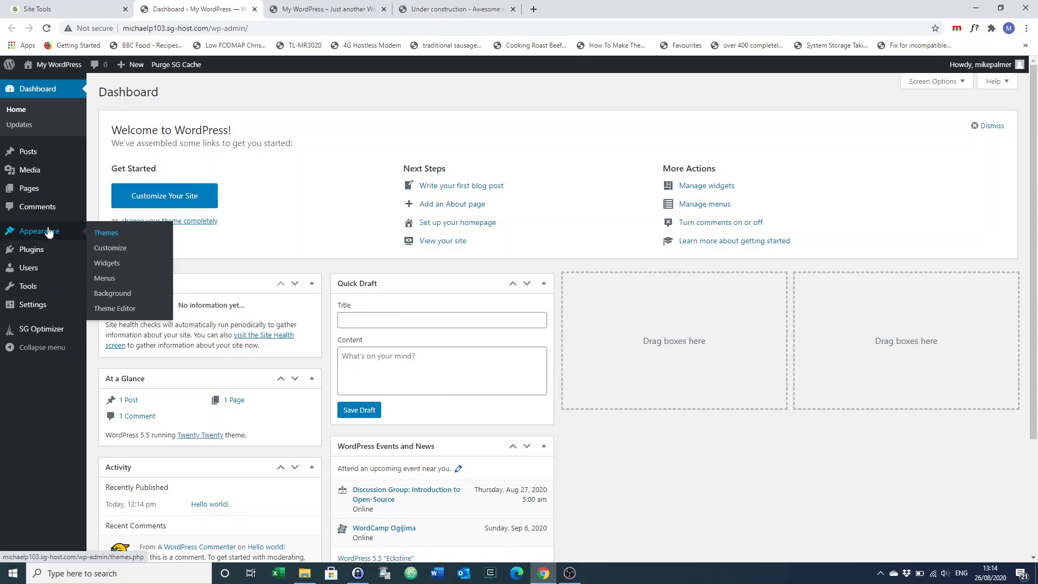
click(100, 234)
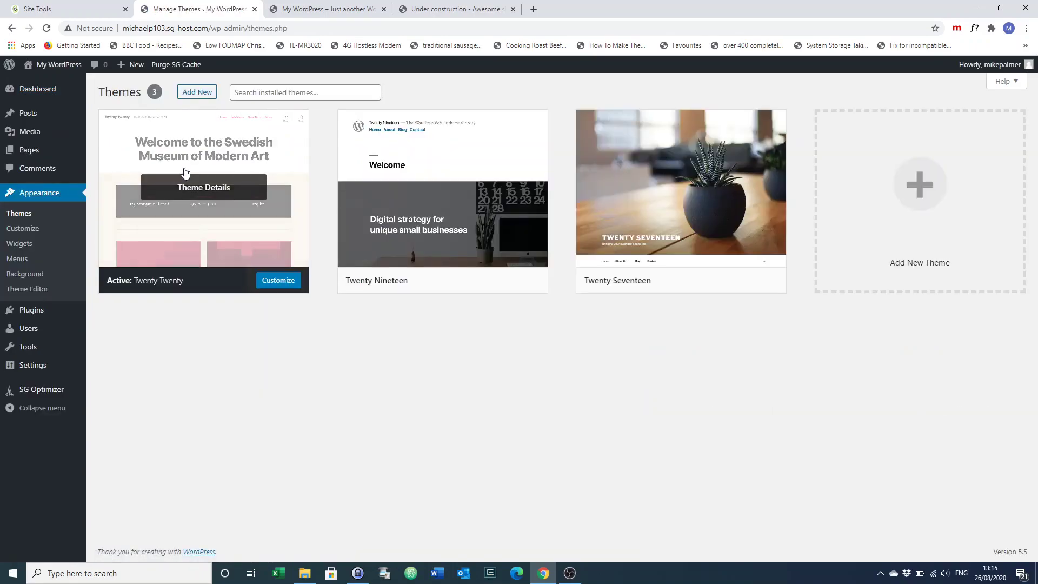
click(197, 93)
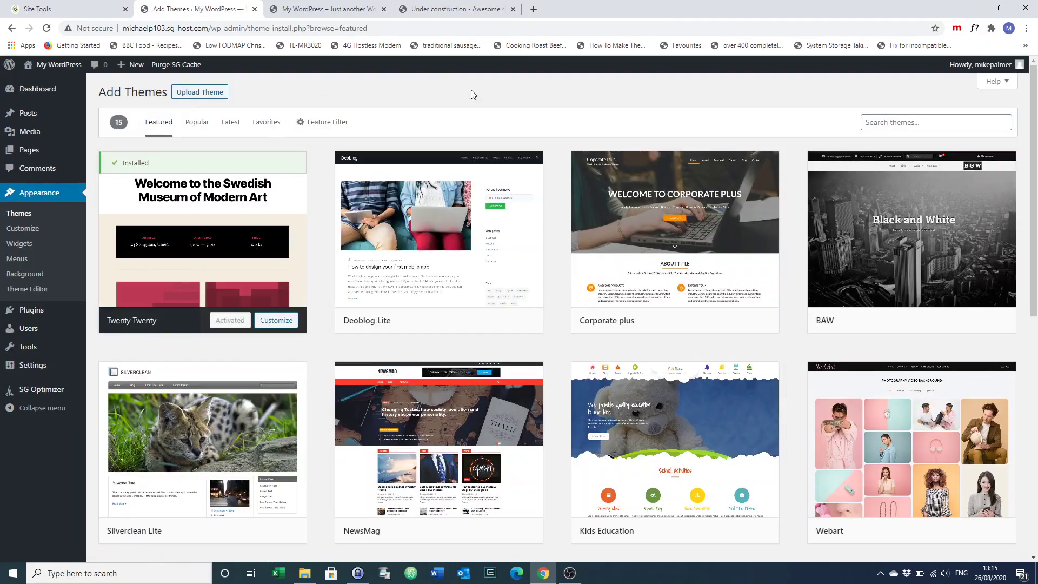
click(942, 118)
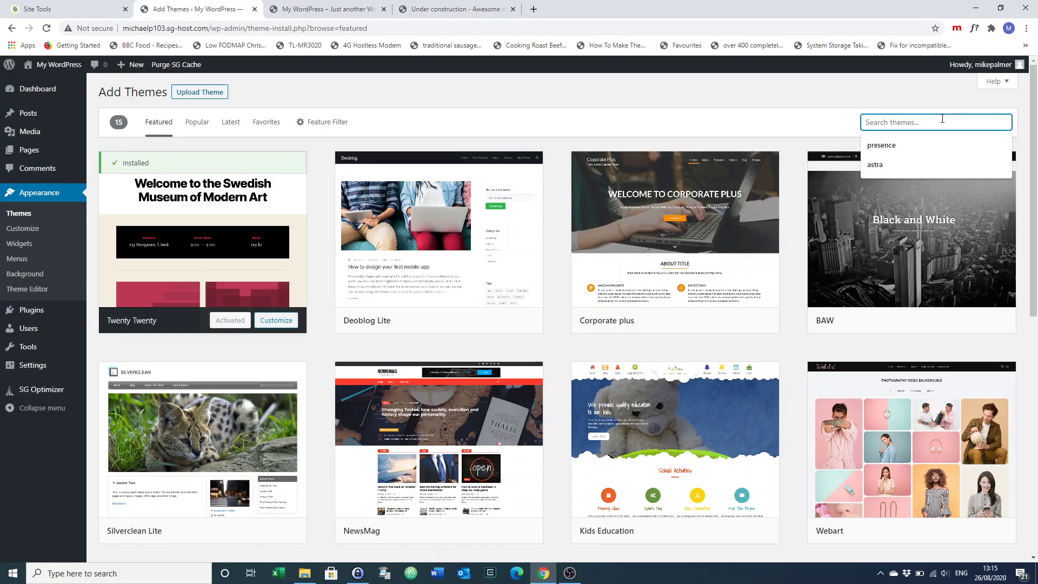
text(astra)
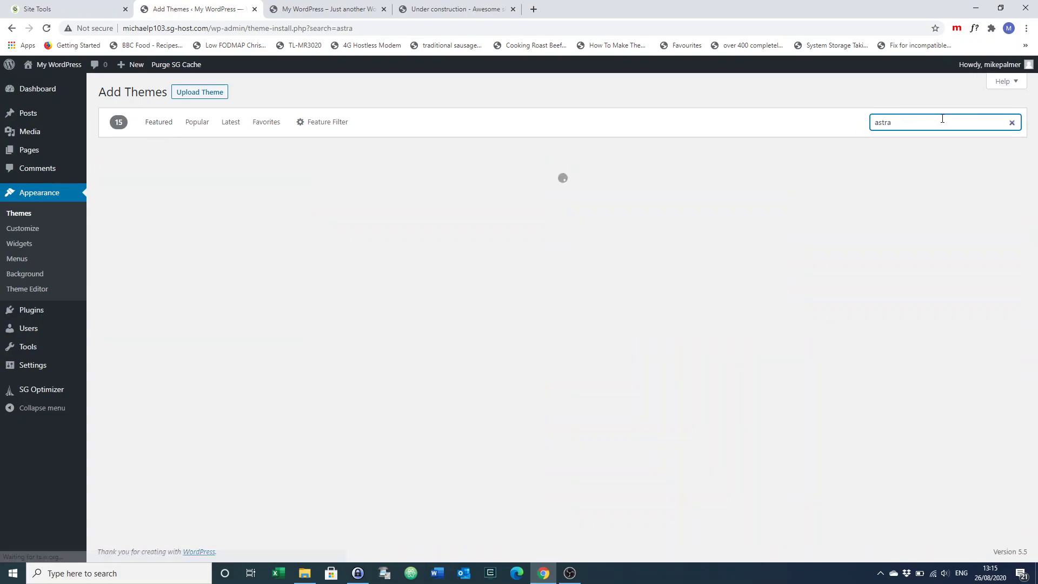
mouse_move(248, 200)
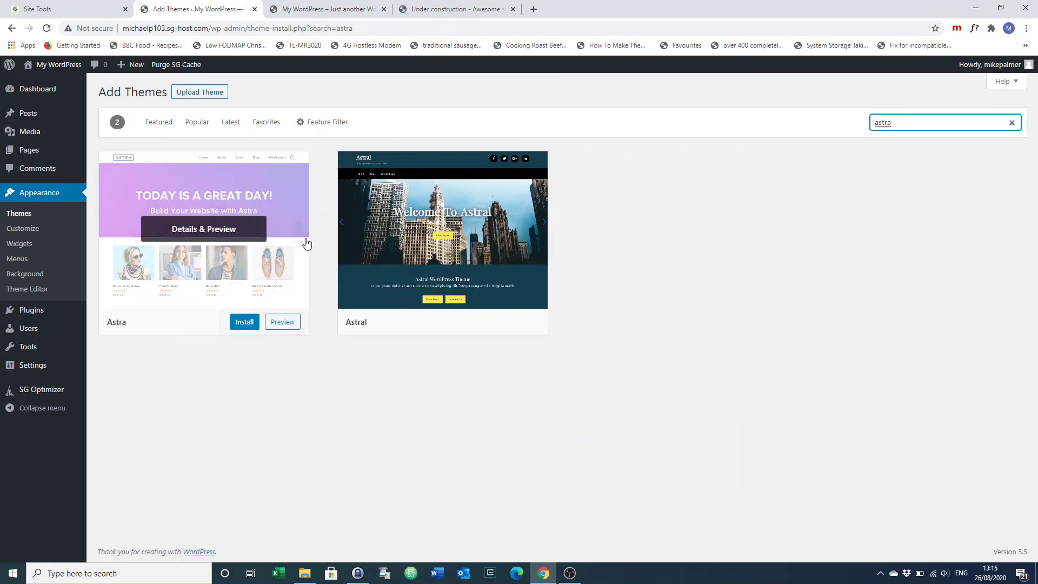
click(248, 323)
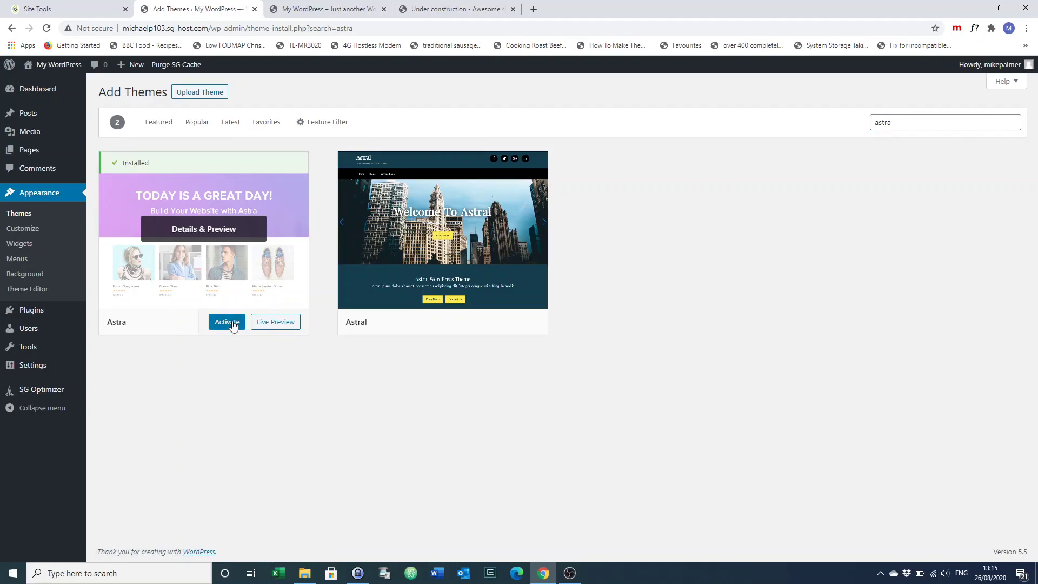
click(233, 323)
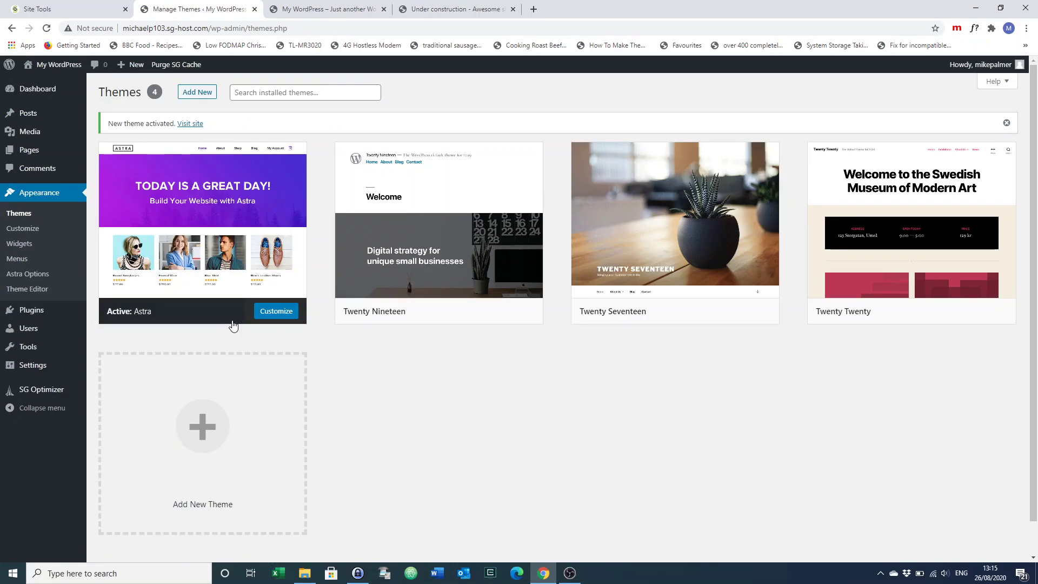
click(321, 10)
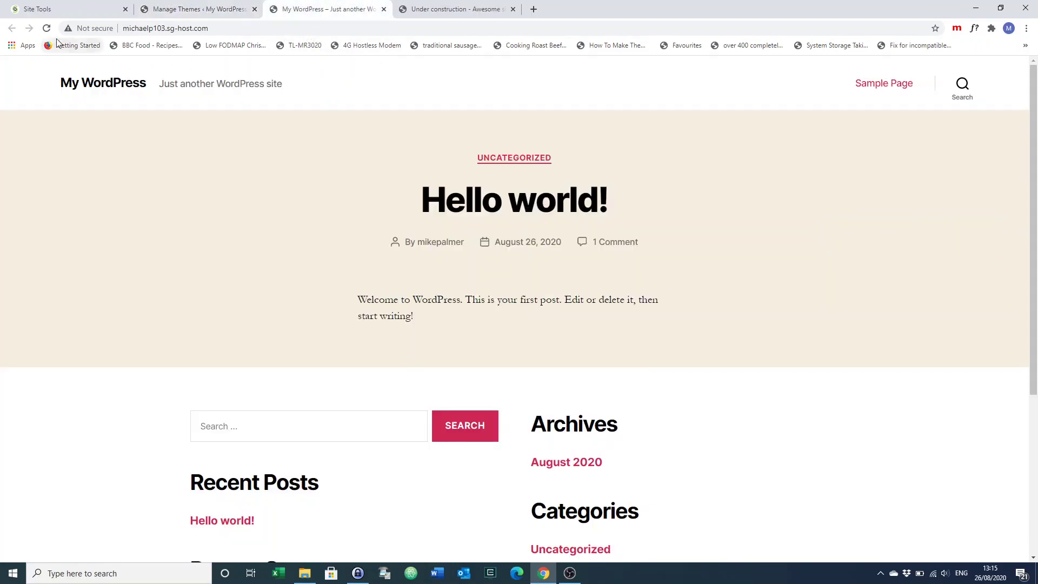
click(46, 29)
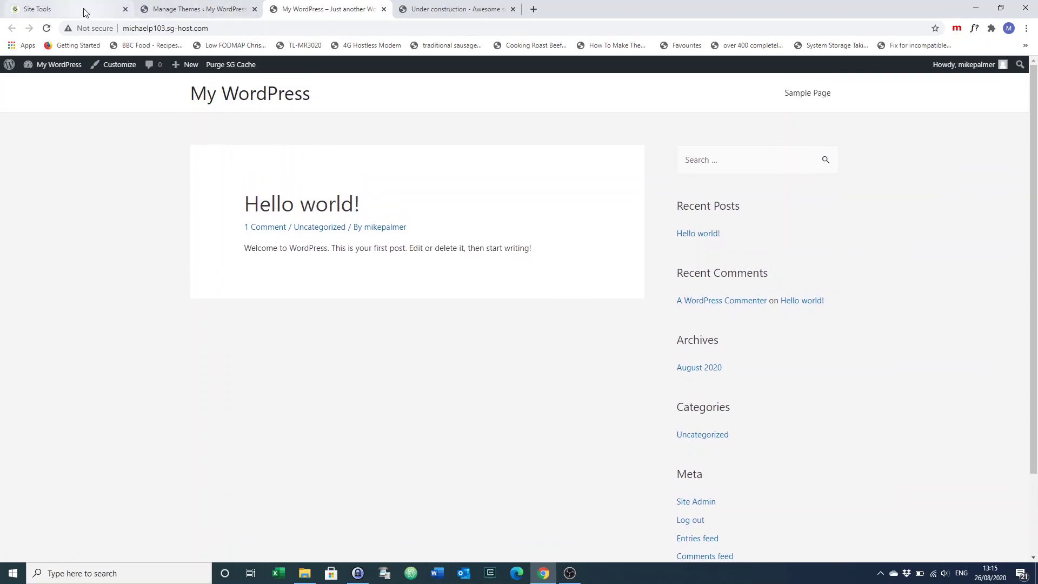
Search the plugin directory for 'elementor', then install and activate Elementor Page Builder
click(197, 11)
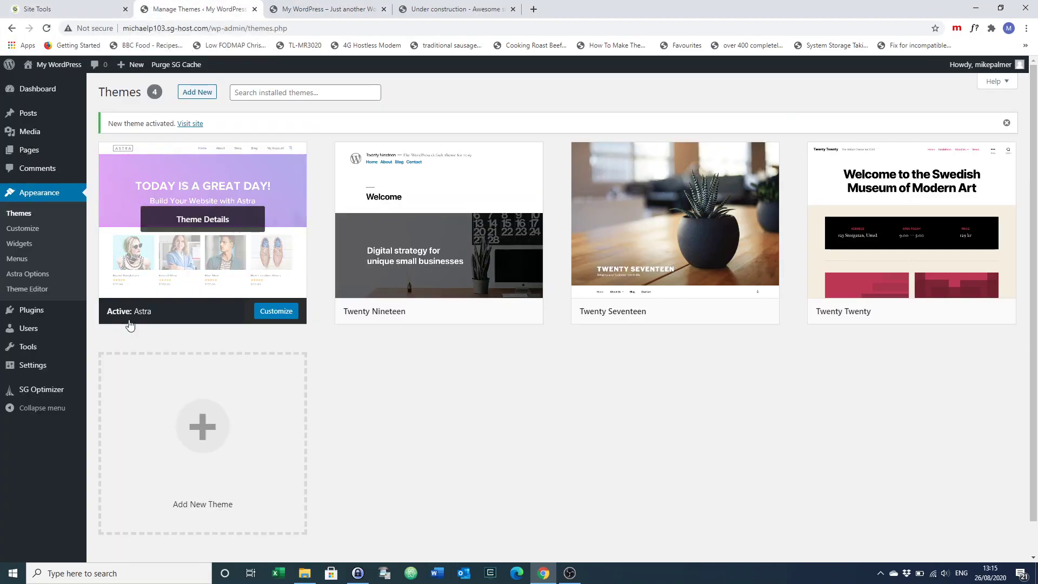
mouse_move(32, 312)
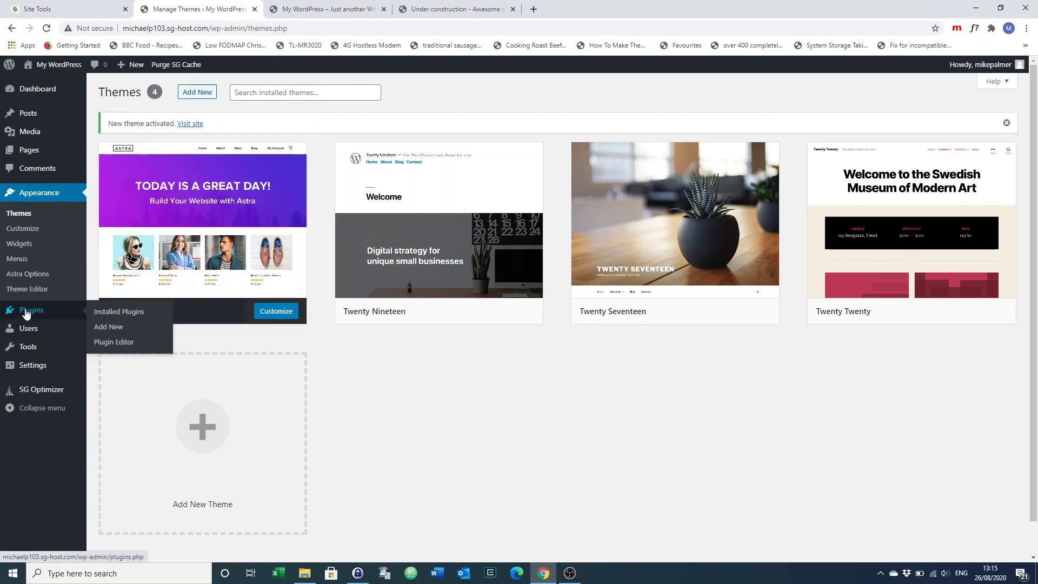
click(113, 314)
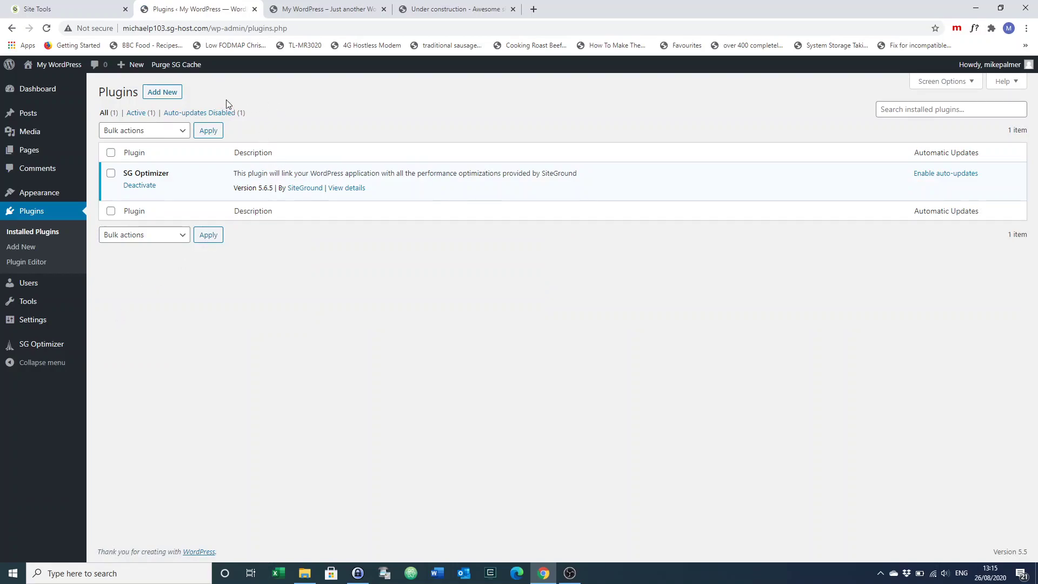
click(165, 97)
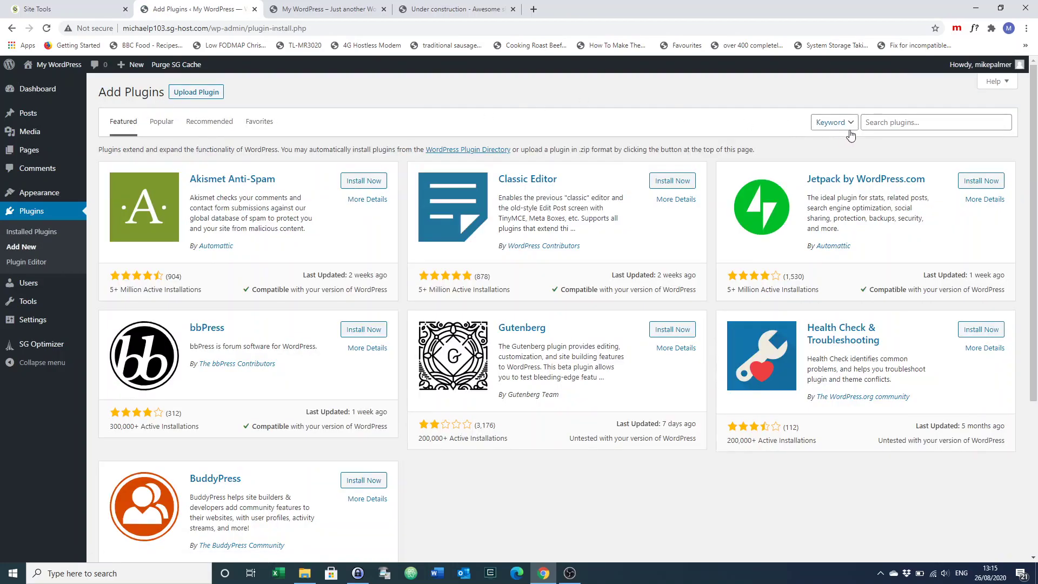
click(883, 122)
text(ele)
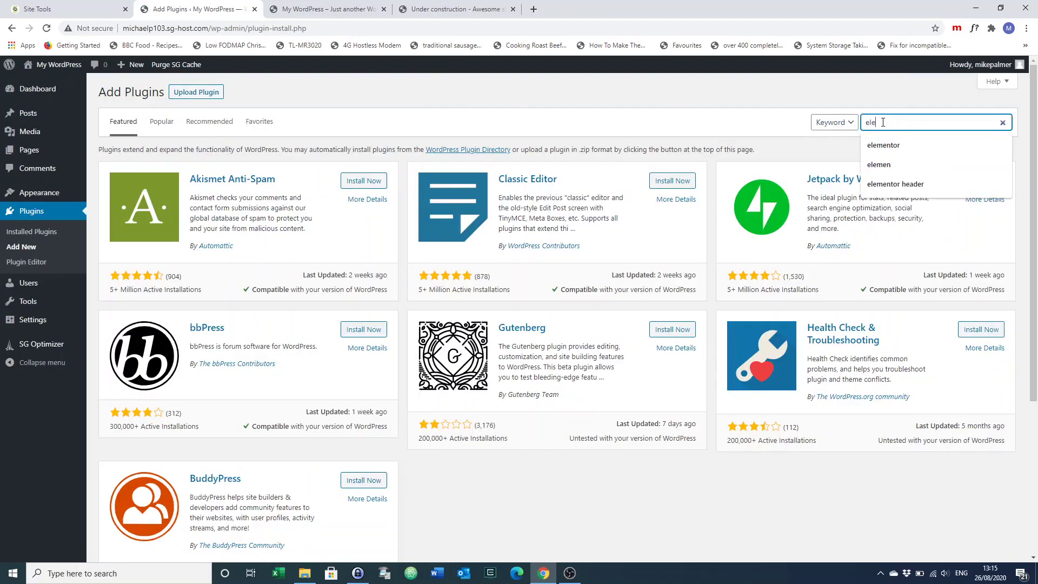
text(men)
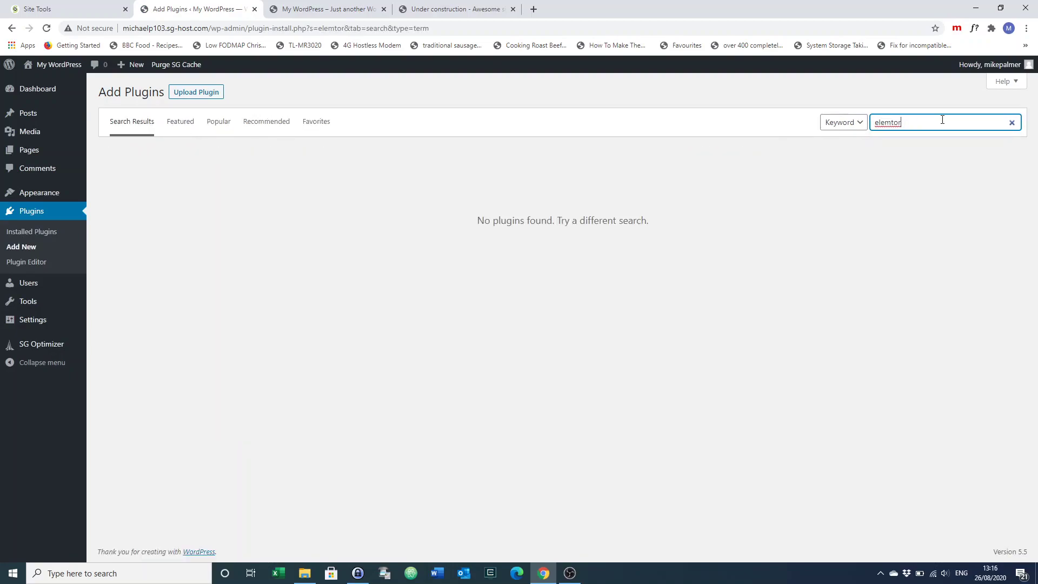
key(BackSpace)
key(BackSpace)
key(BackSpace)
text(e)
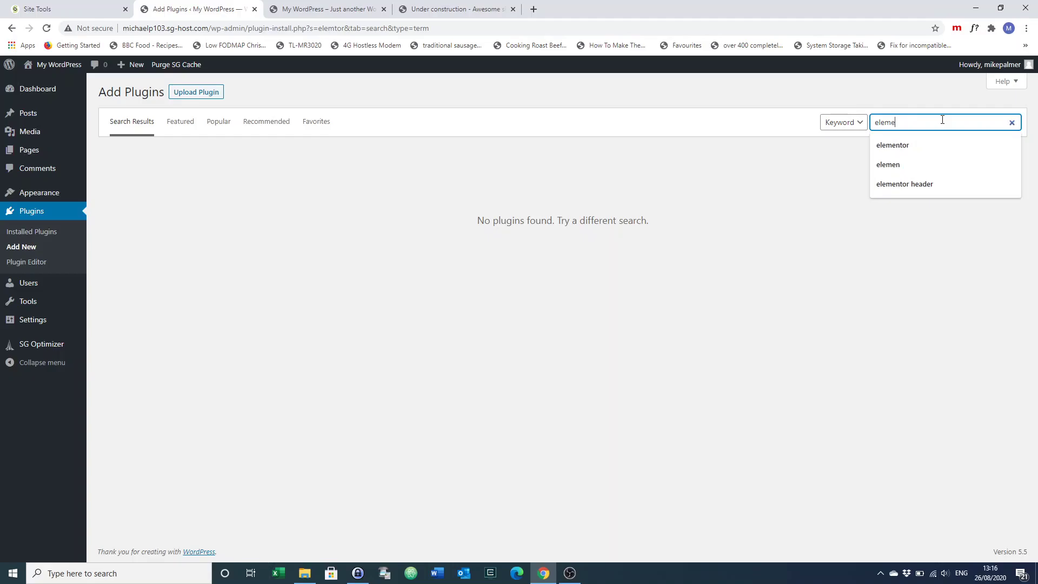
text(ntor)
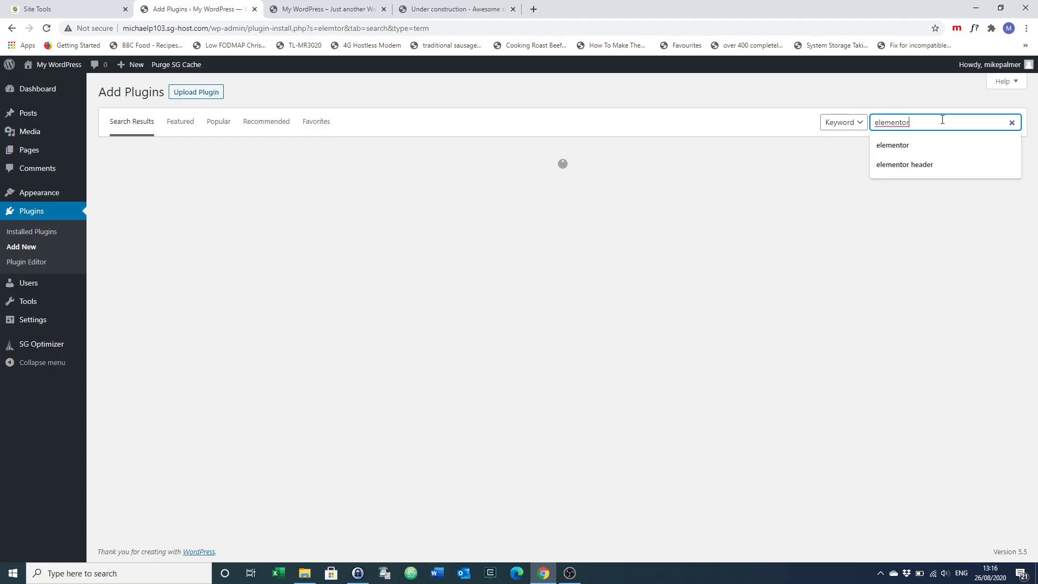
key(Return)
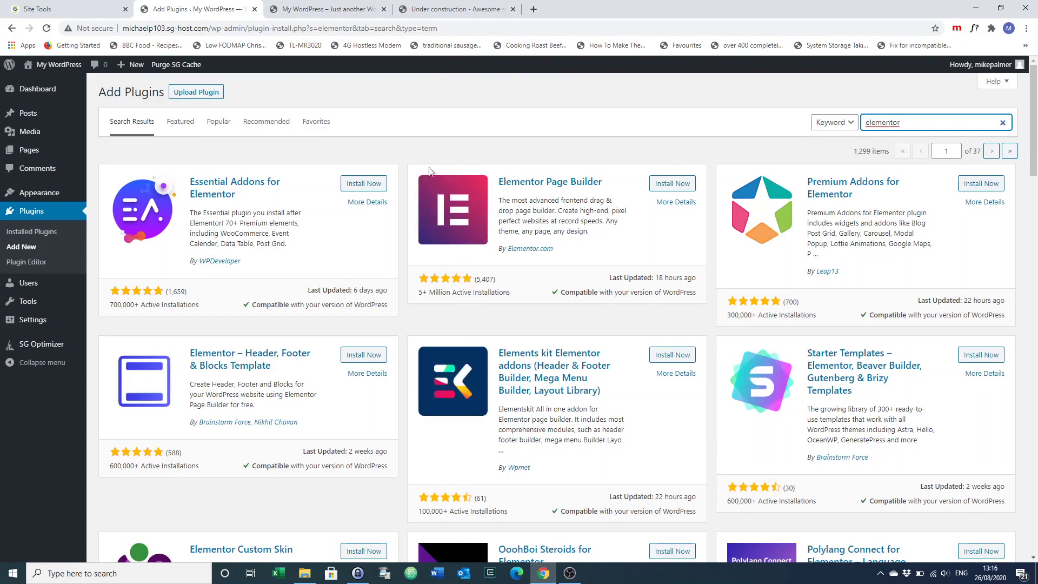
click(665, 187)
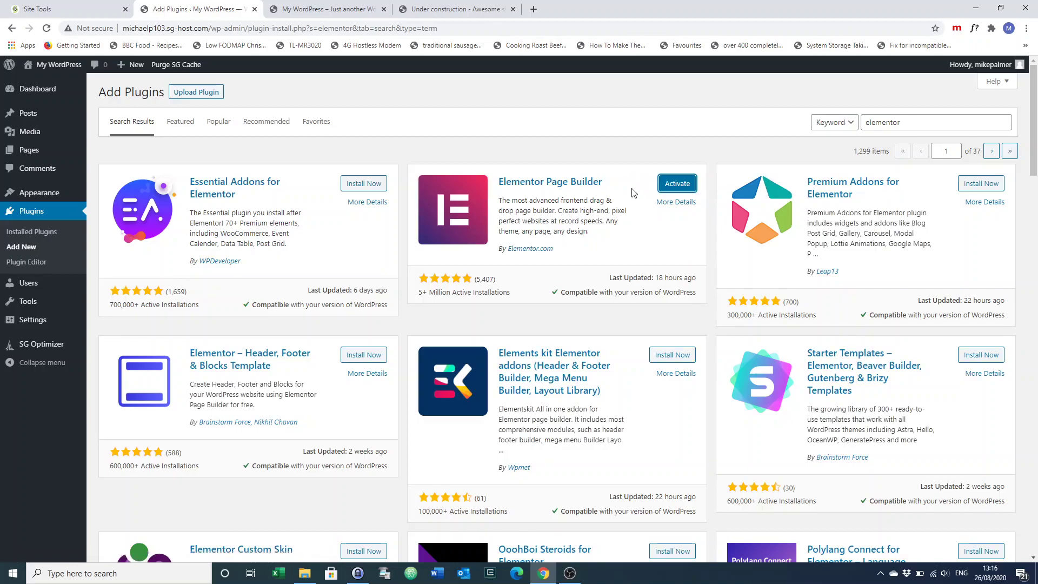
click(677, 184)
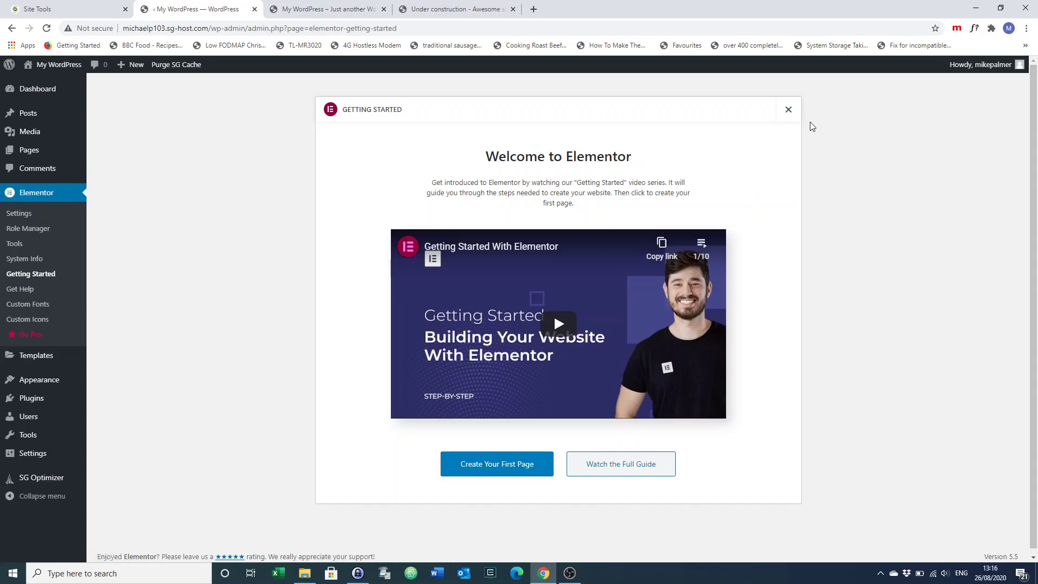
Close the Elementor welcome screen and add a new page from All Pages
click(788, 110)
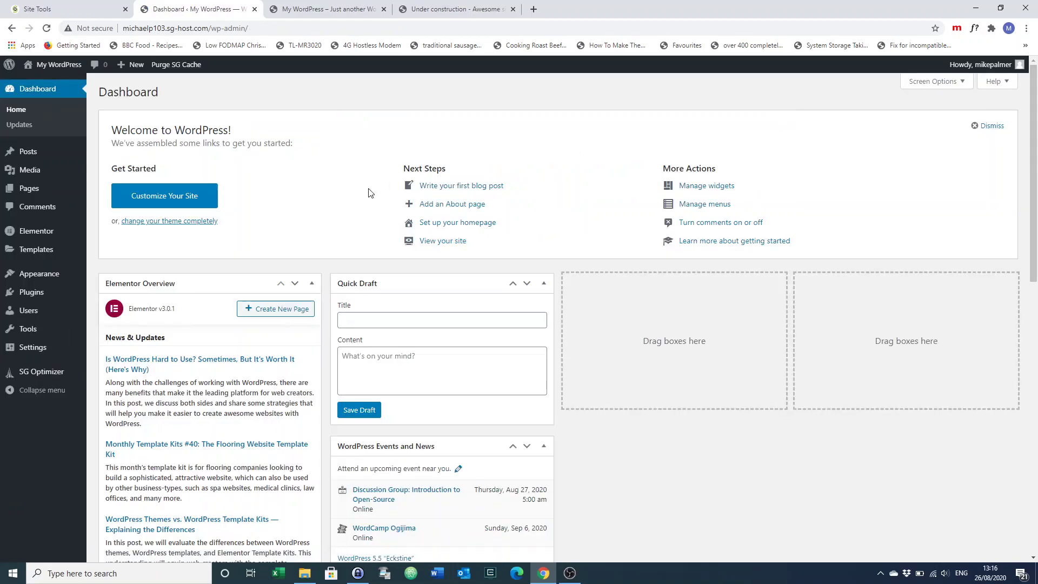
mouse_move(83, 256)
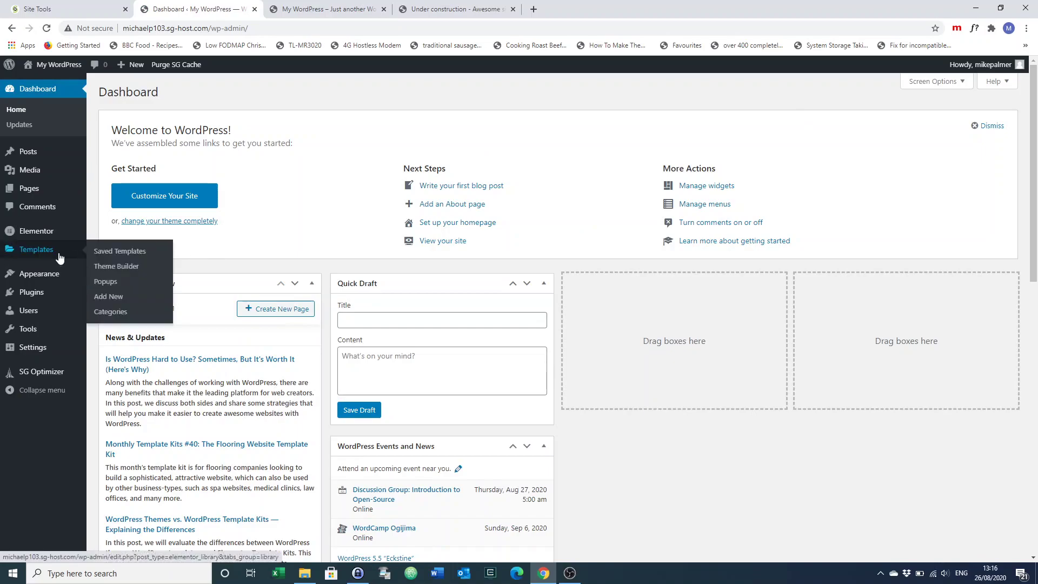
mouse_move(35, 241)
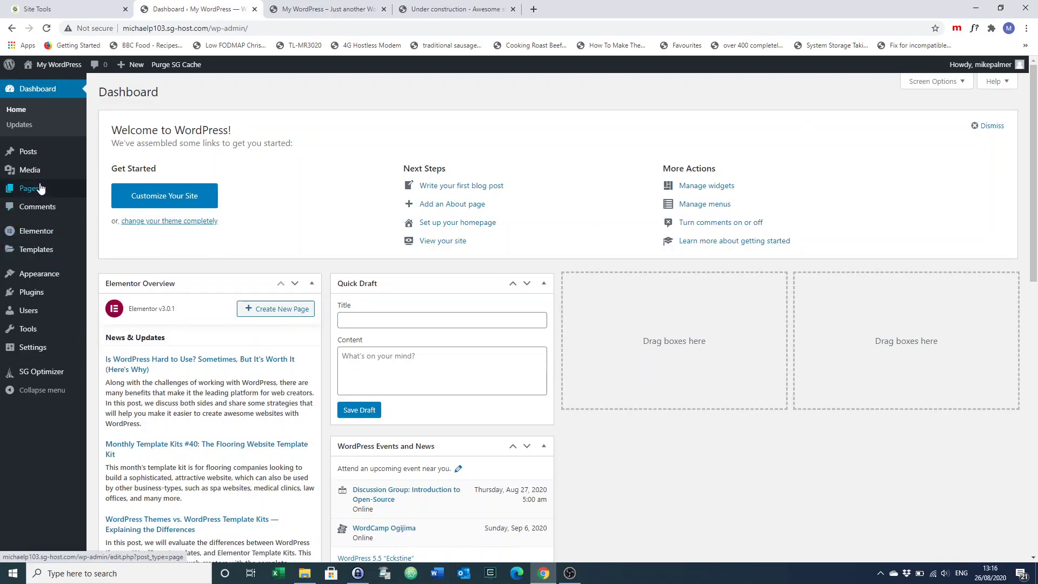
mouse_move(34, 193)
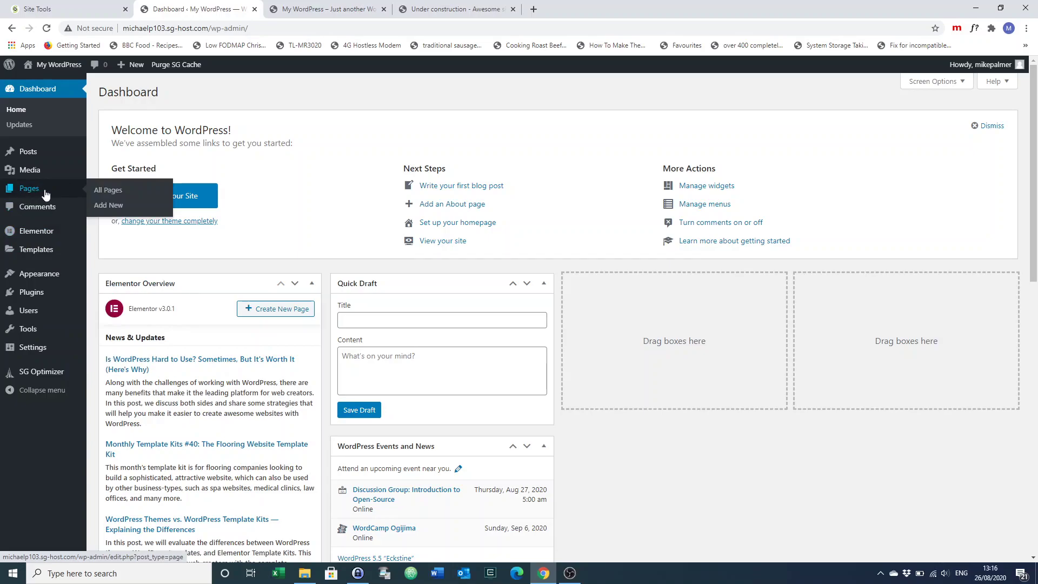
click(105, 194)
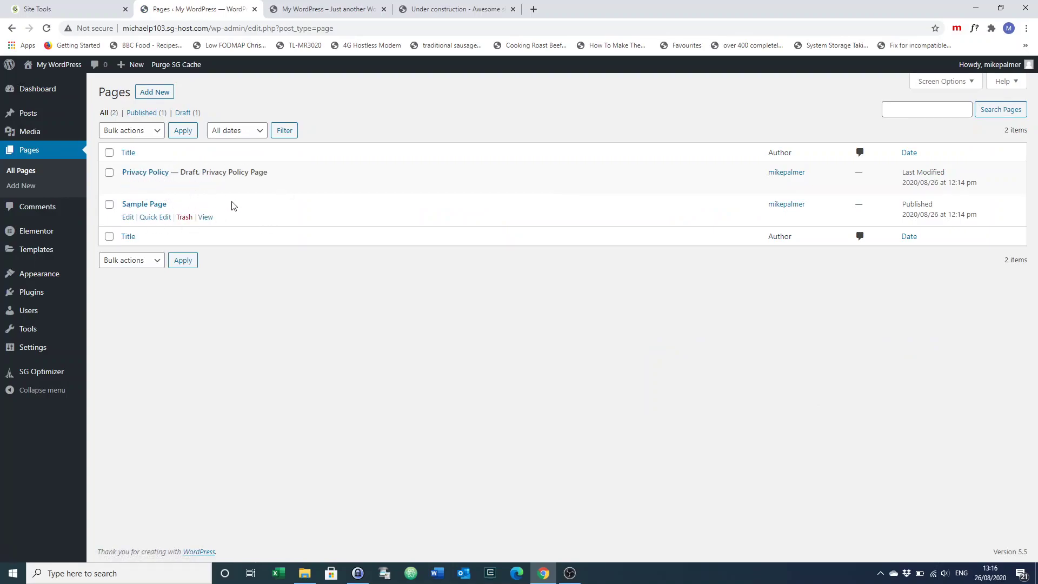
click(156, 92)
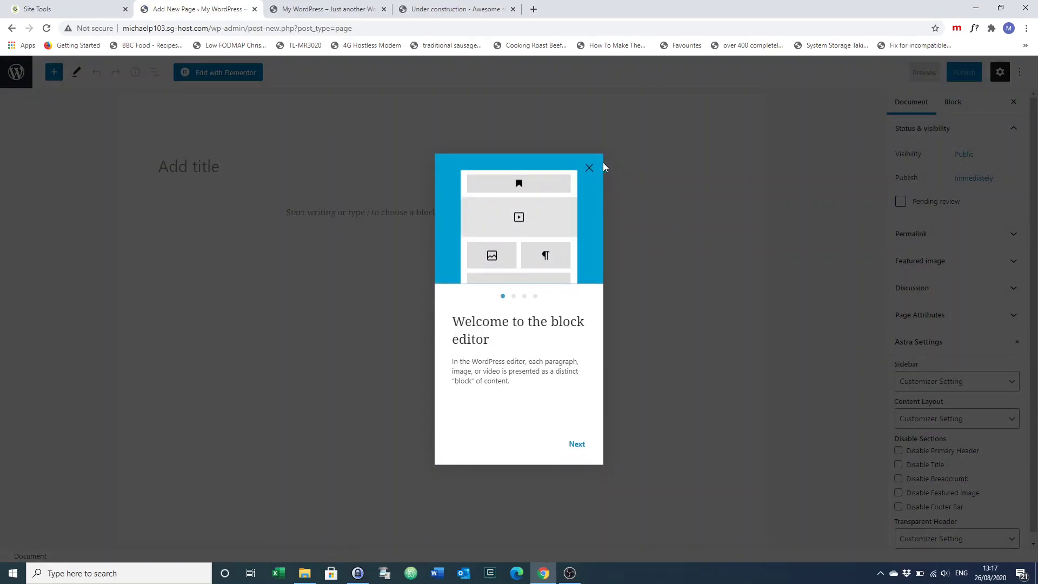
Title the new page 'Home' and open it with Elementor
click(589, 167)
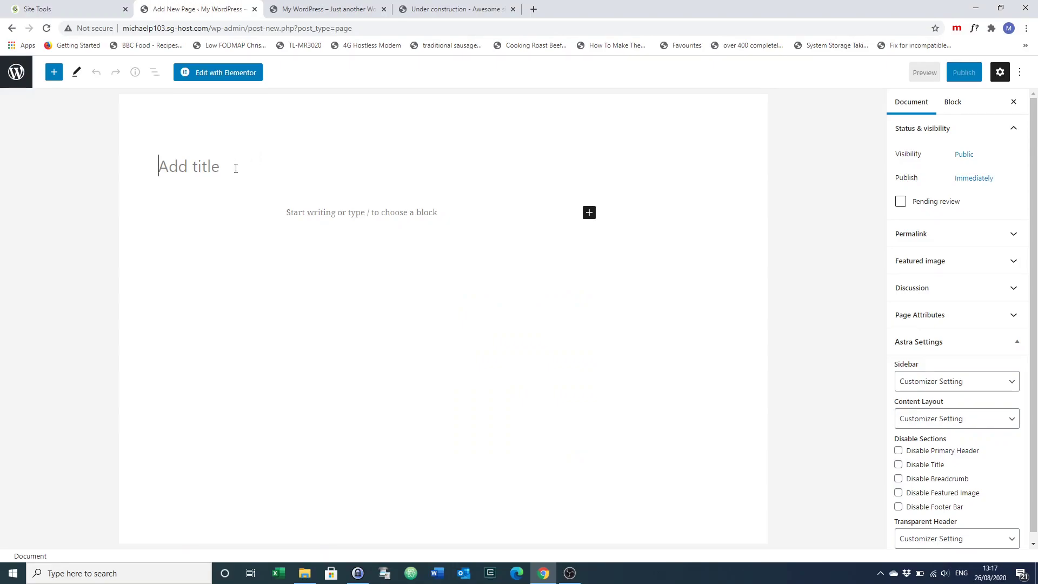
text(Home)
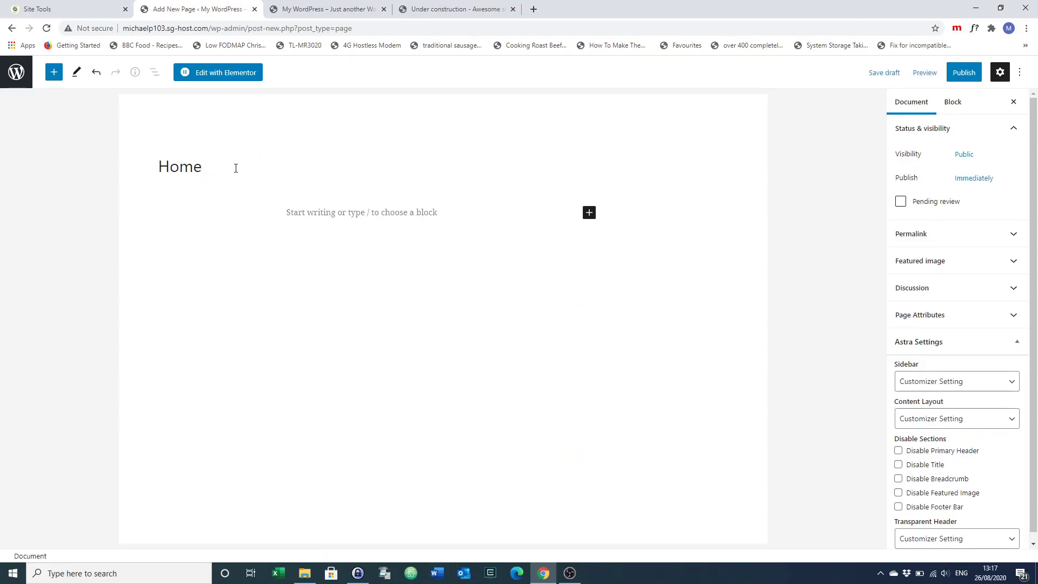
click(213, 75)
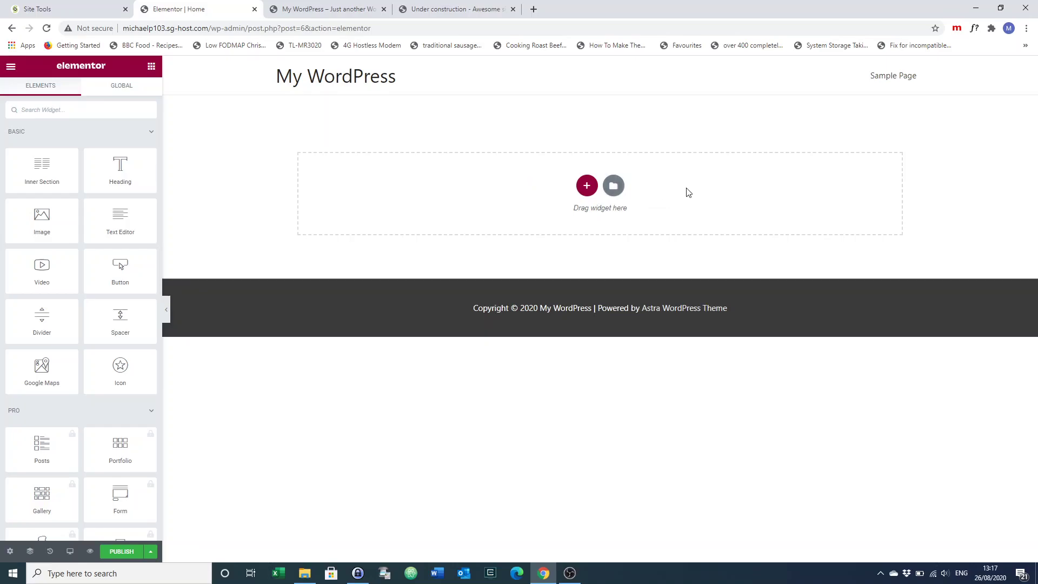
Search page templates for 'one' and insert the BROOKSTROKS architect template, connecting to the library
click(614, 187)
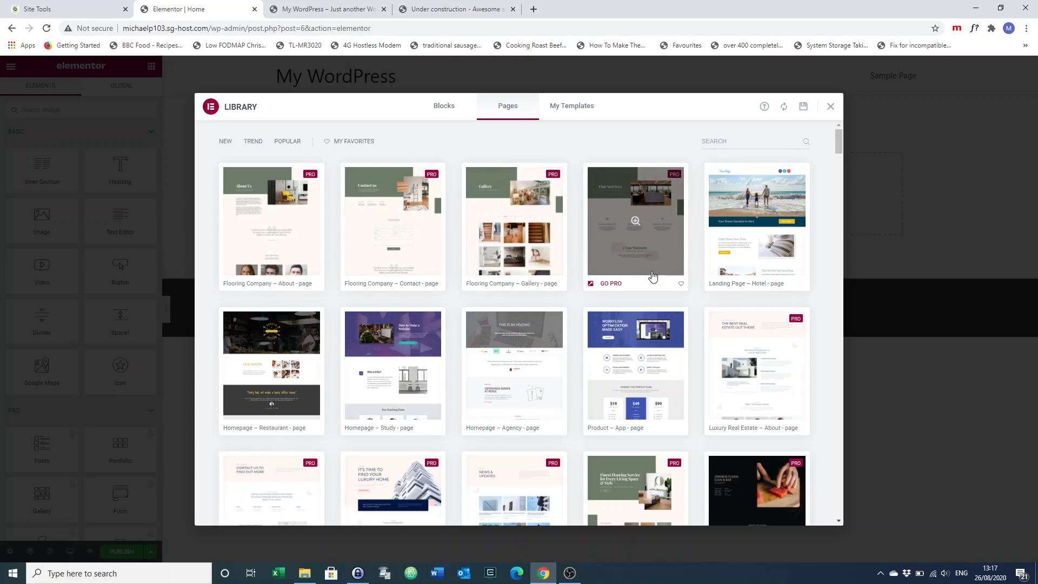
click(729, 142)
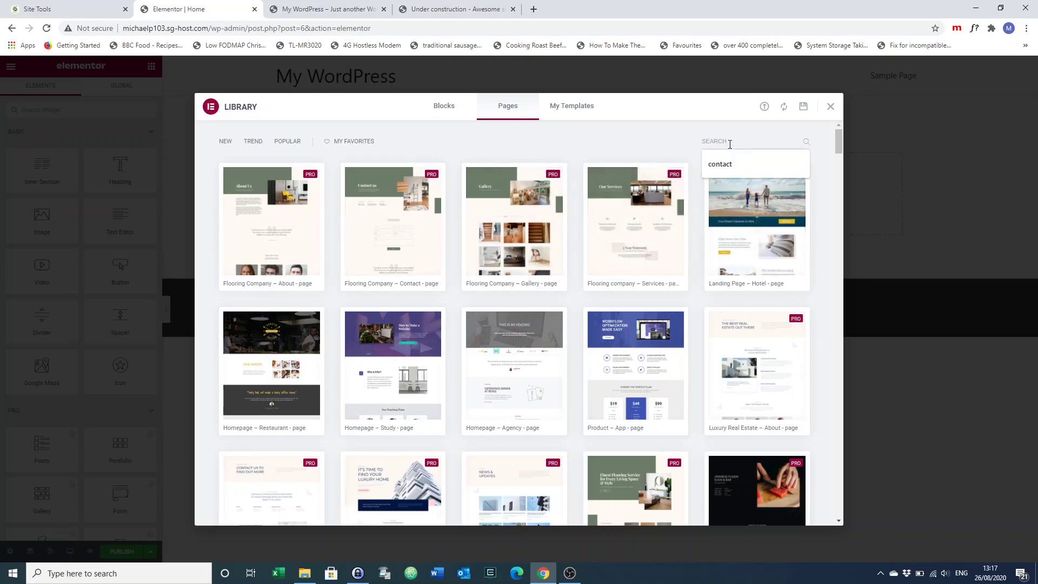
text(one)
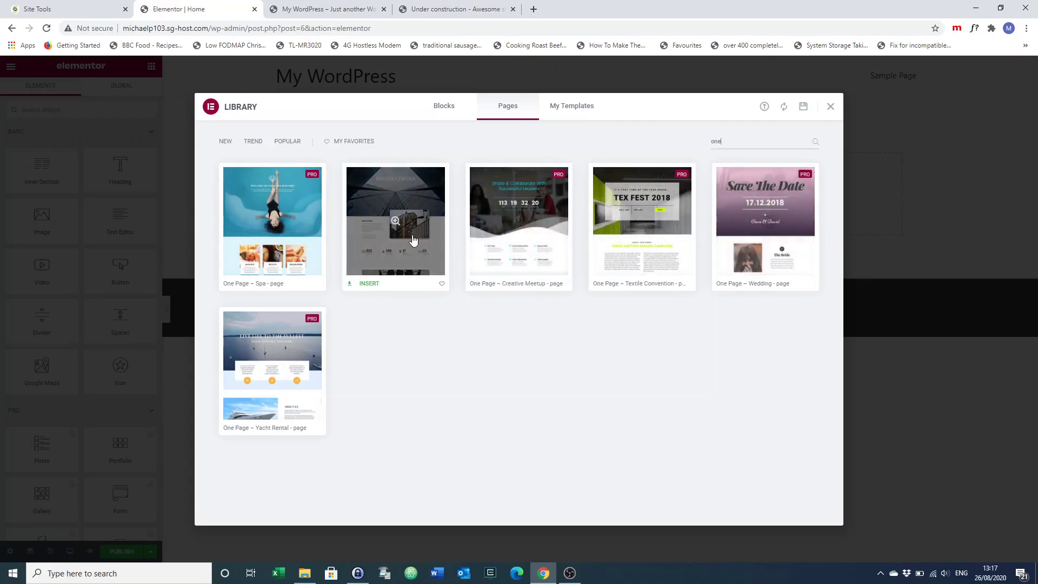
click(393, 219)
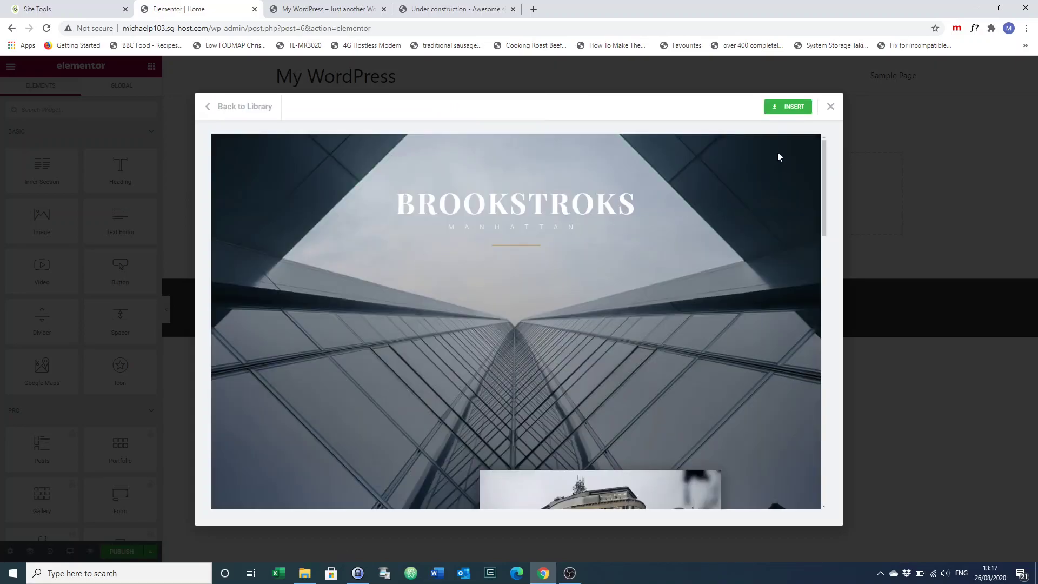
click(786, 108)
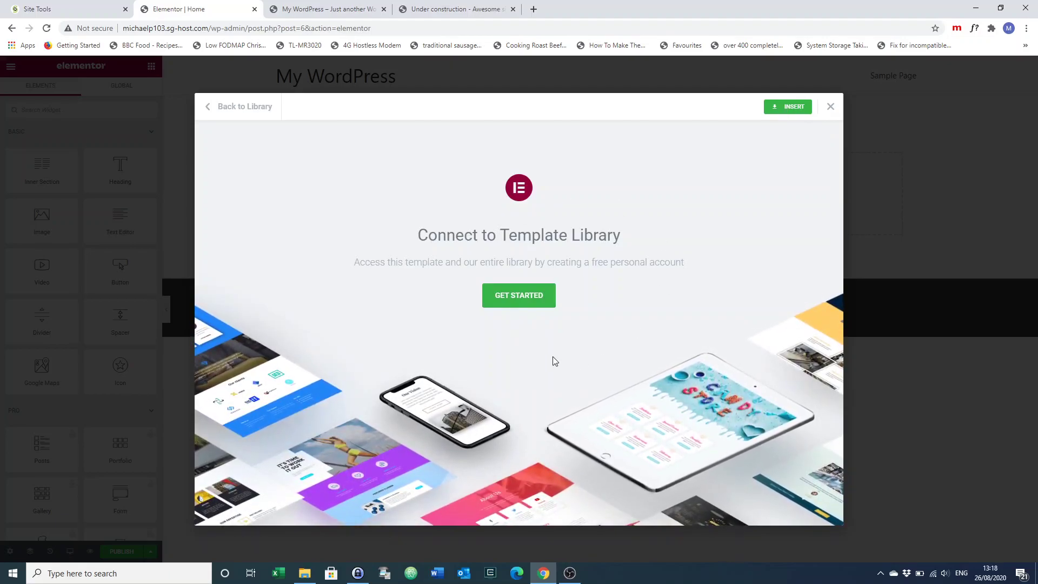
click(518, 295)
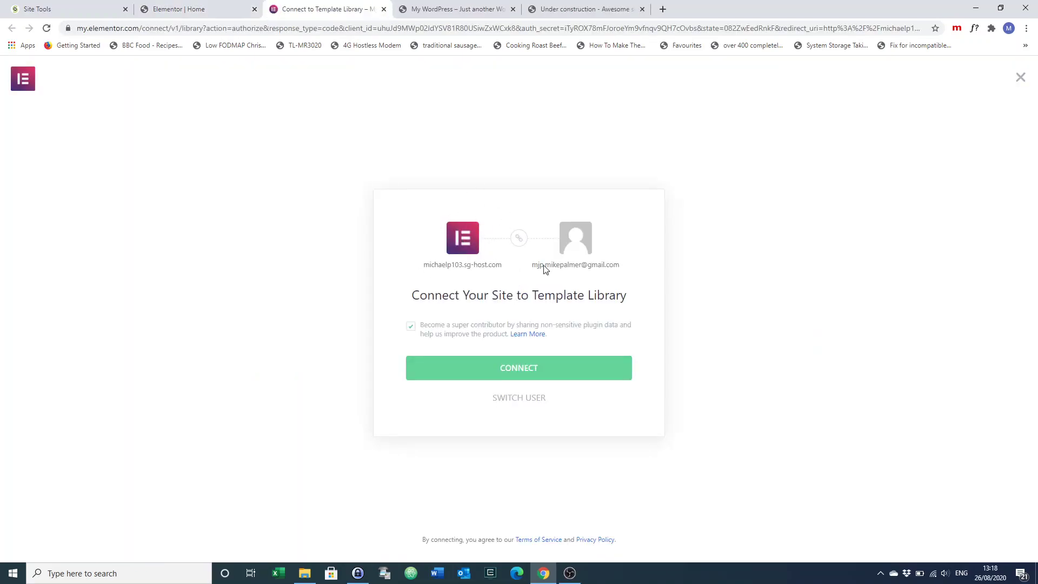
click(516, 368)
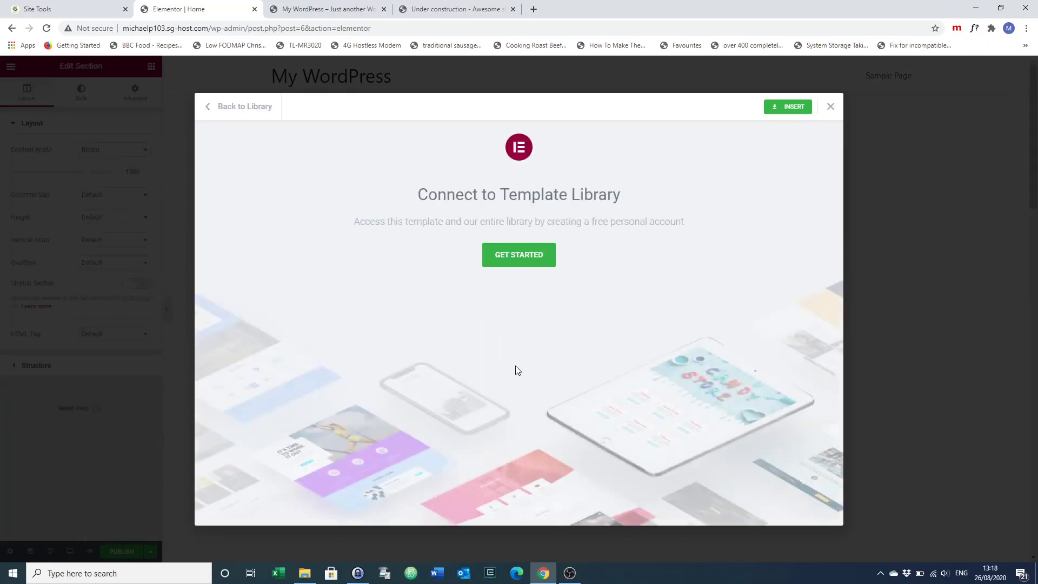
key(Escape)
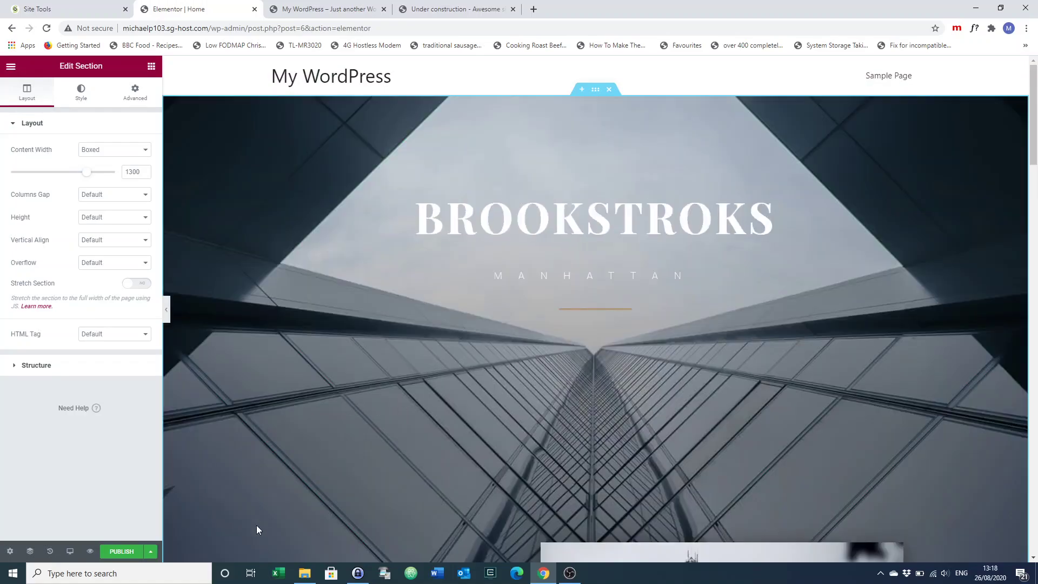
Publish the Home page and reload the live site tab to see it
click(117, 553)
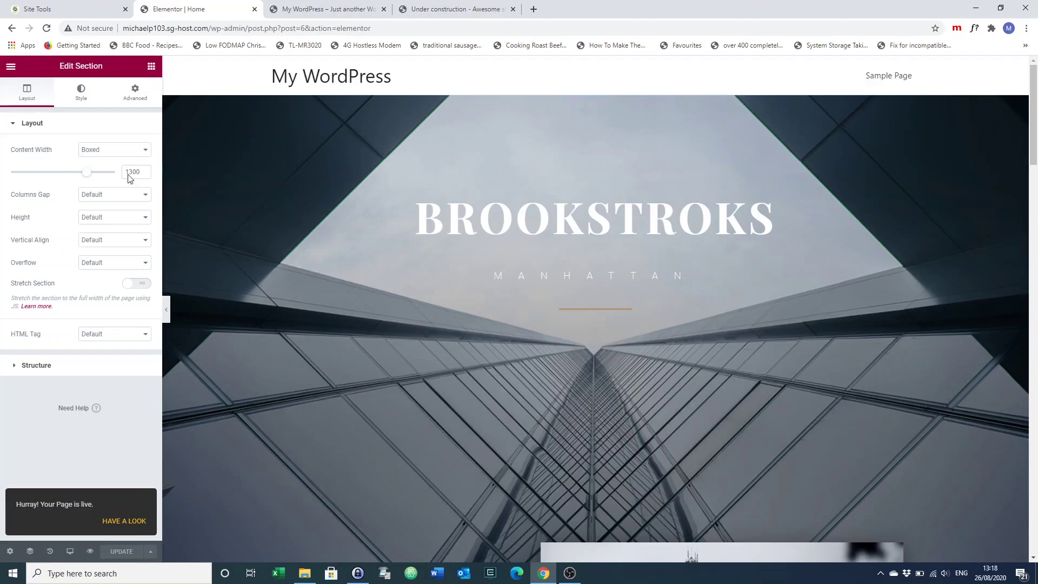
click(326, 10)
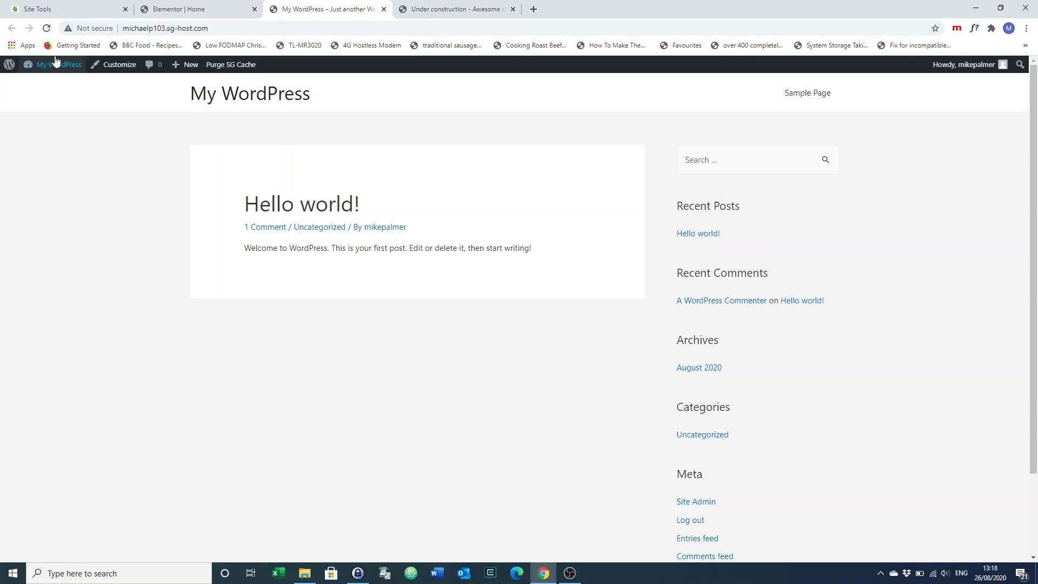
click(50, 31)
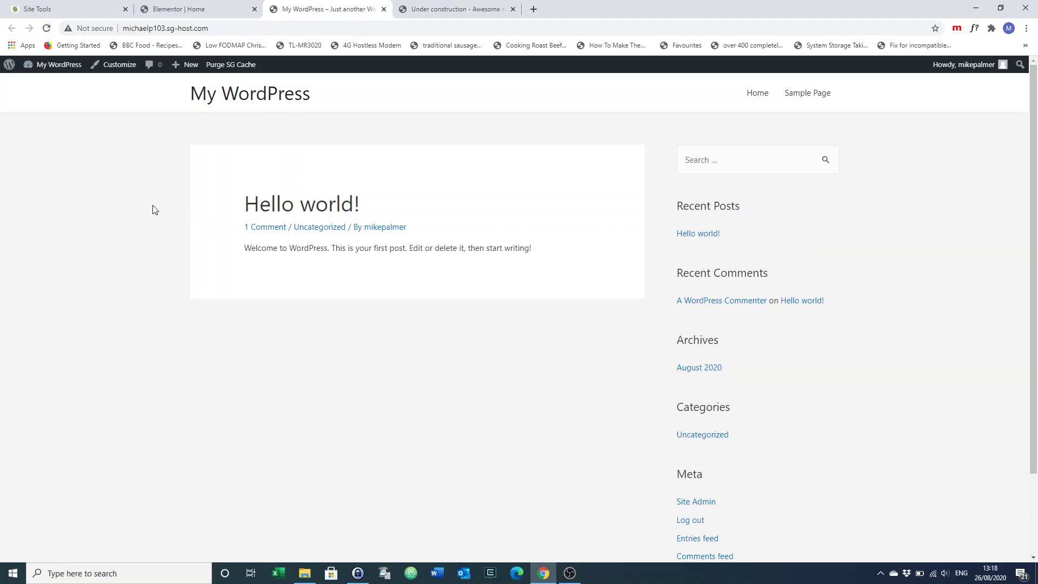
Back in Elementor, exit to the WordPress dashboard from the main menu
click(195, 10)
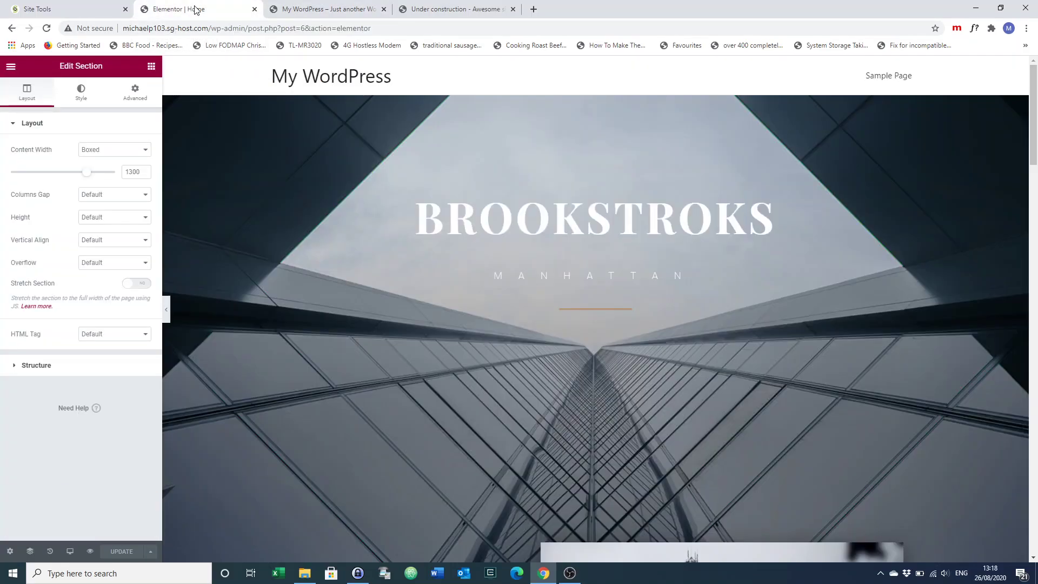
click(10, 67)
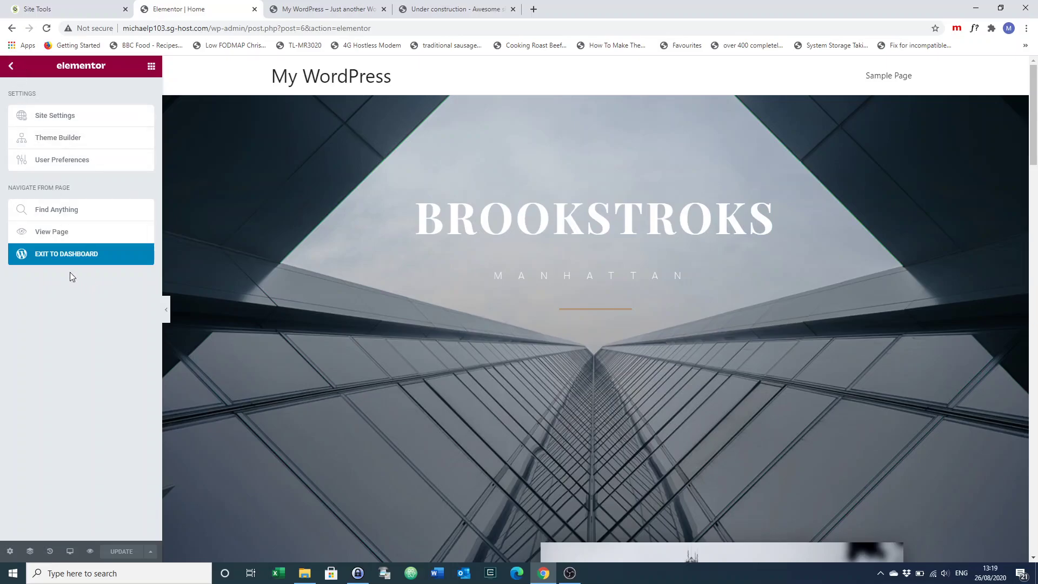
click(53, 254)
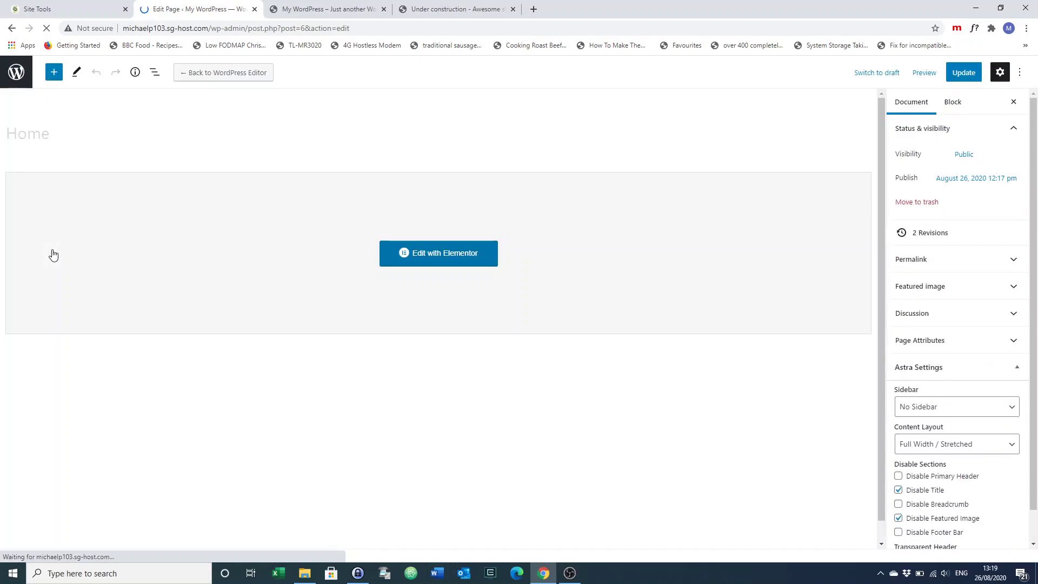
In Reading Settings, set 'A static page' with Home as the homepage and save
click(17, 73)
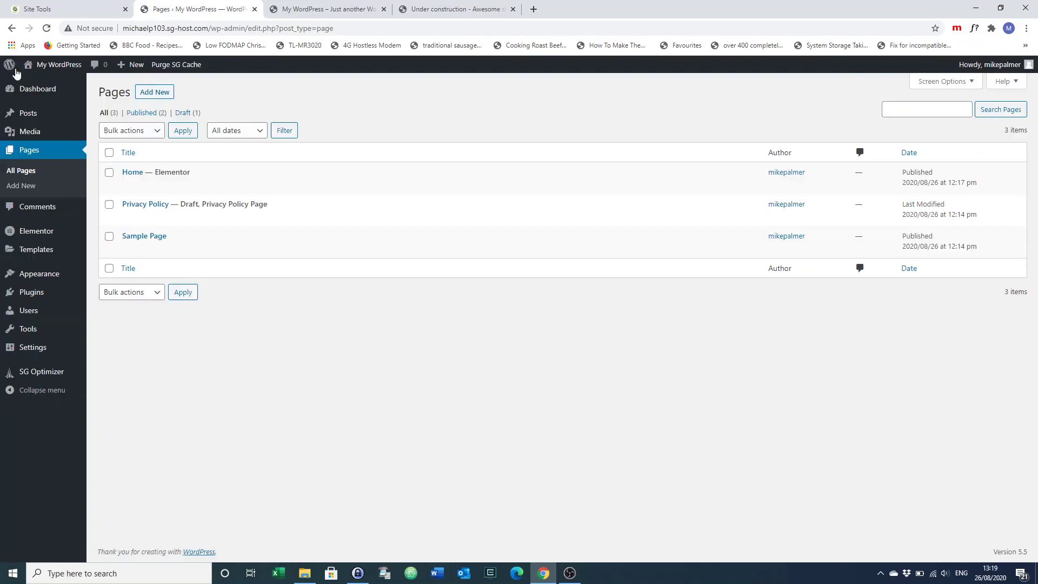
mouse_move(40, 348)
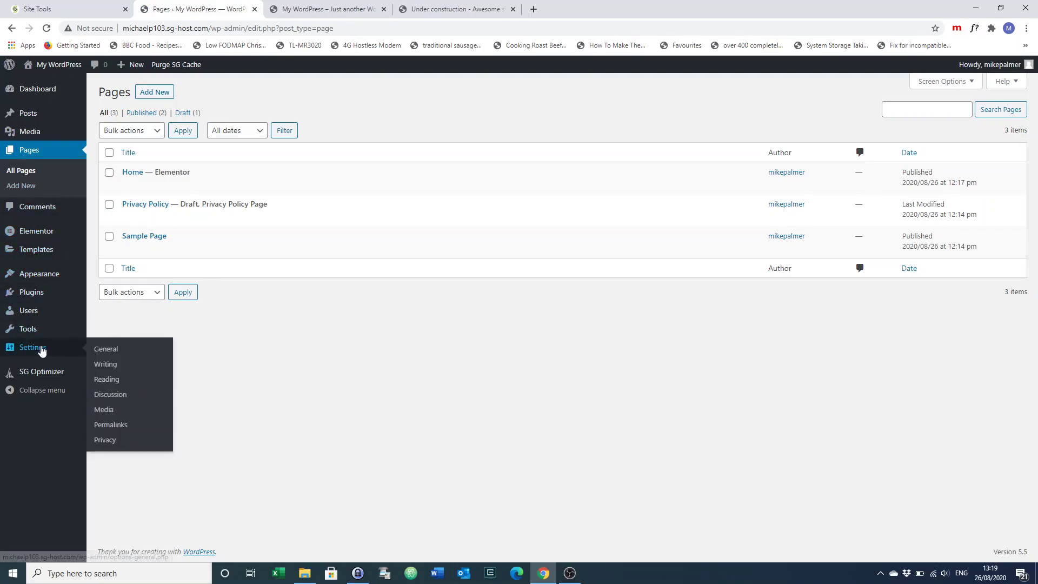
click(102, 380)
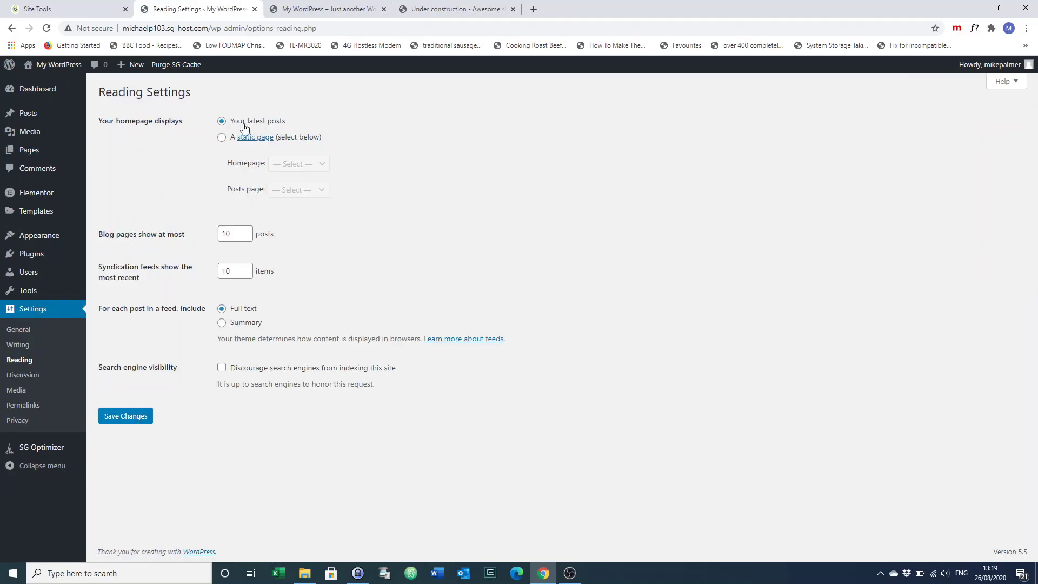
click(222, 138)
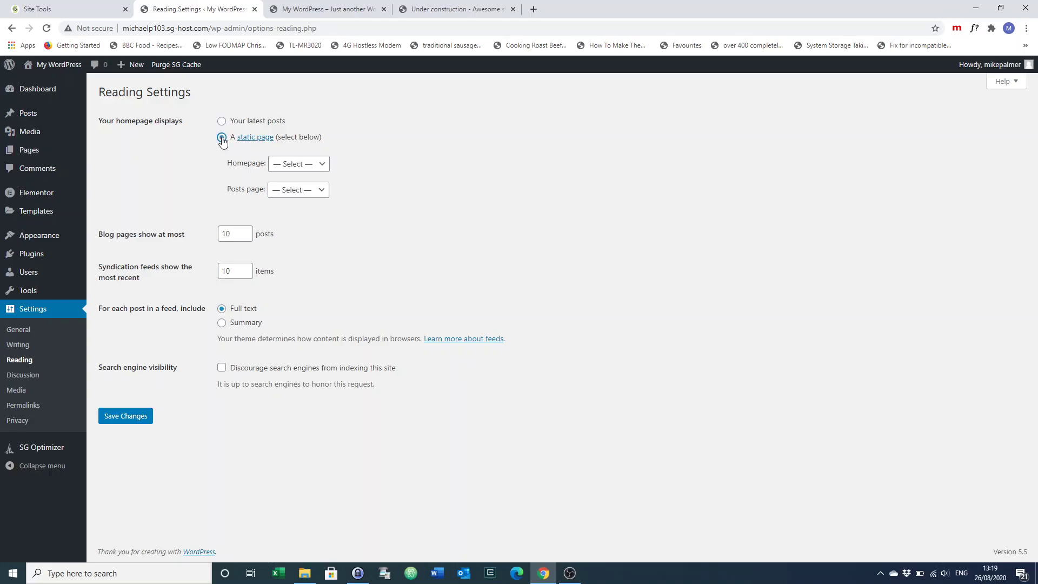
click(323, 166)
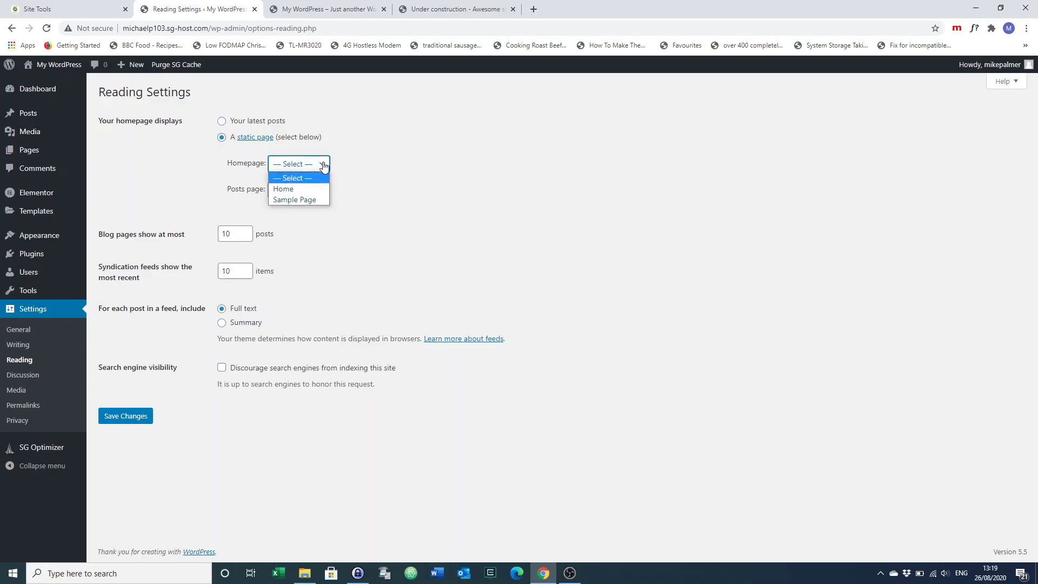
click(286, 190)
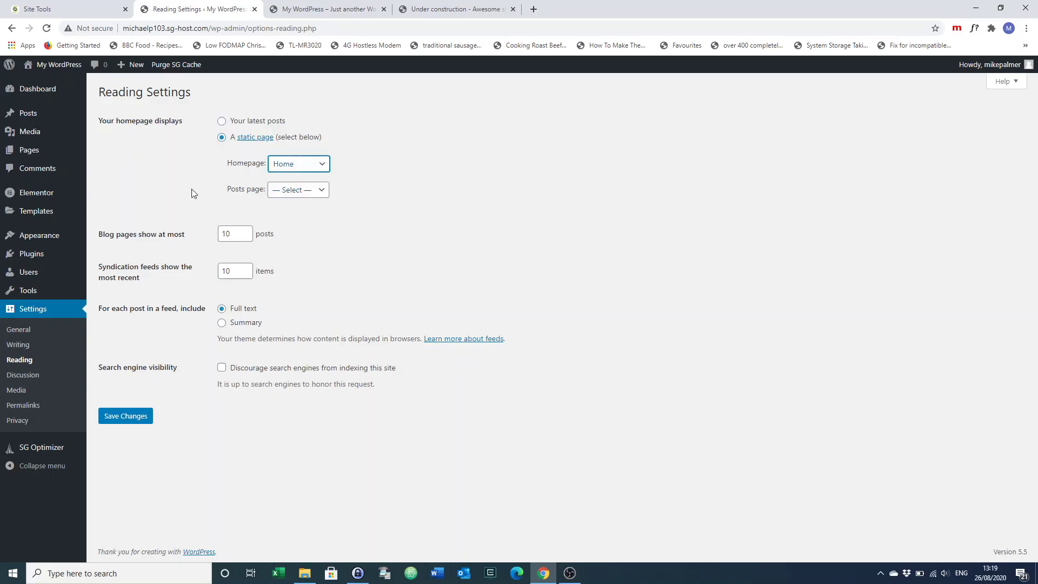
click(122, 418)
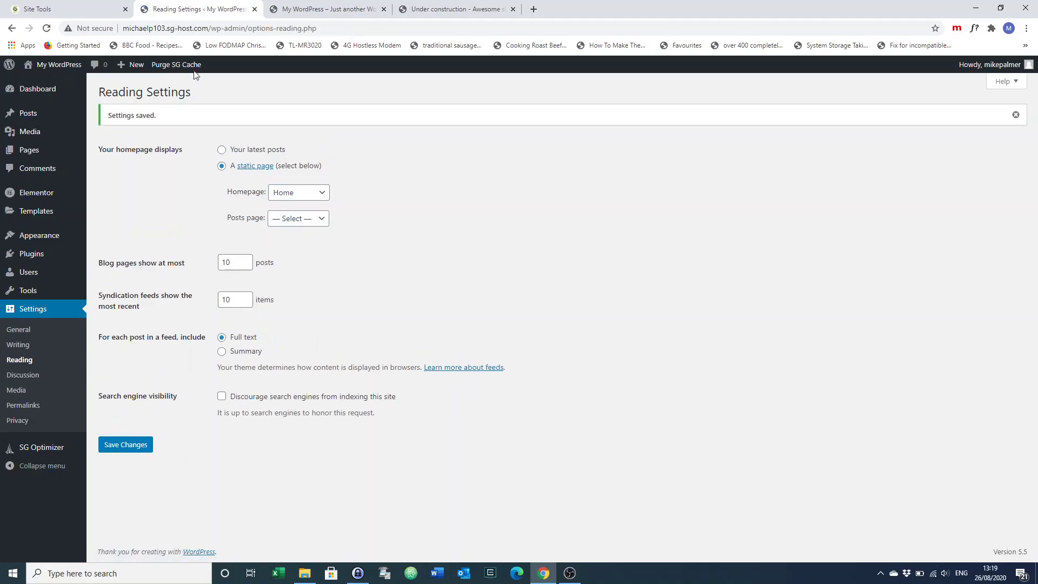
click(315, 10)
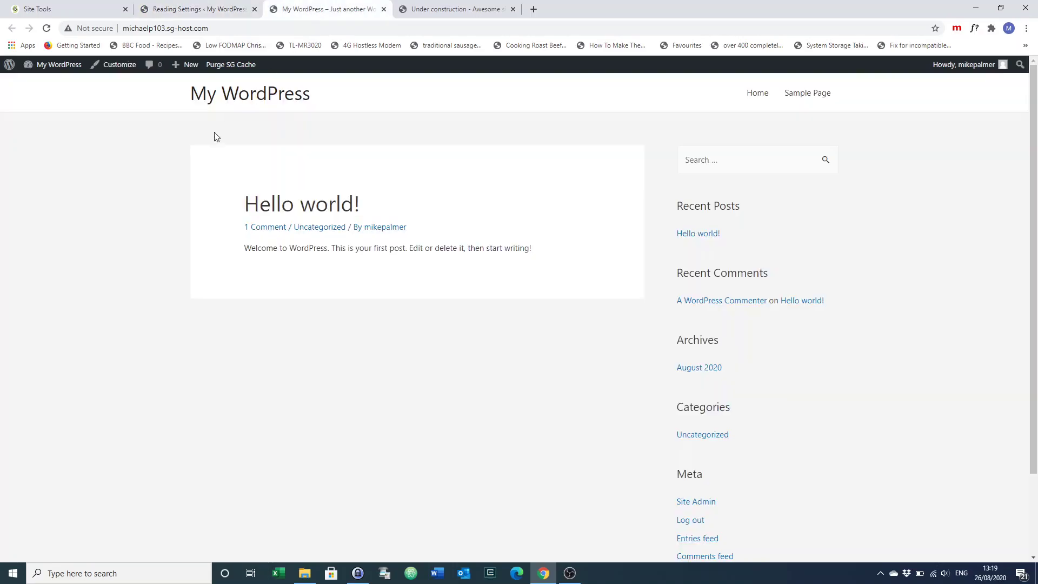
Reload the live site, scroll through the new BROOKSTROKS homepage, then go back to Reading Settings
click(47, 29)
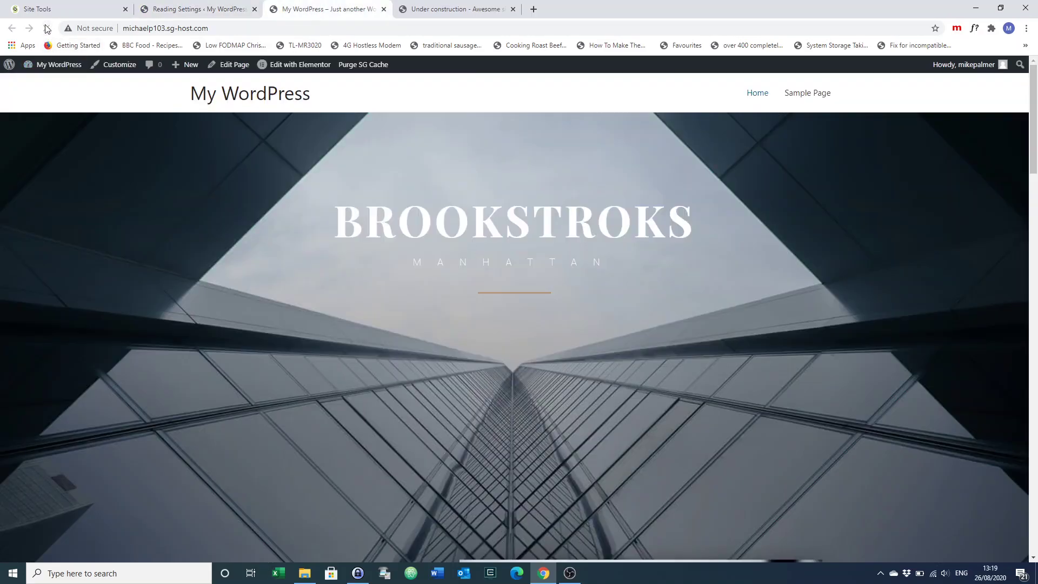
scroll(85, 411, down, 15)
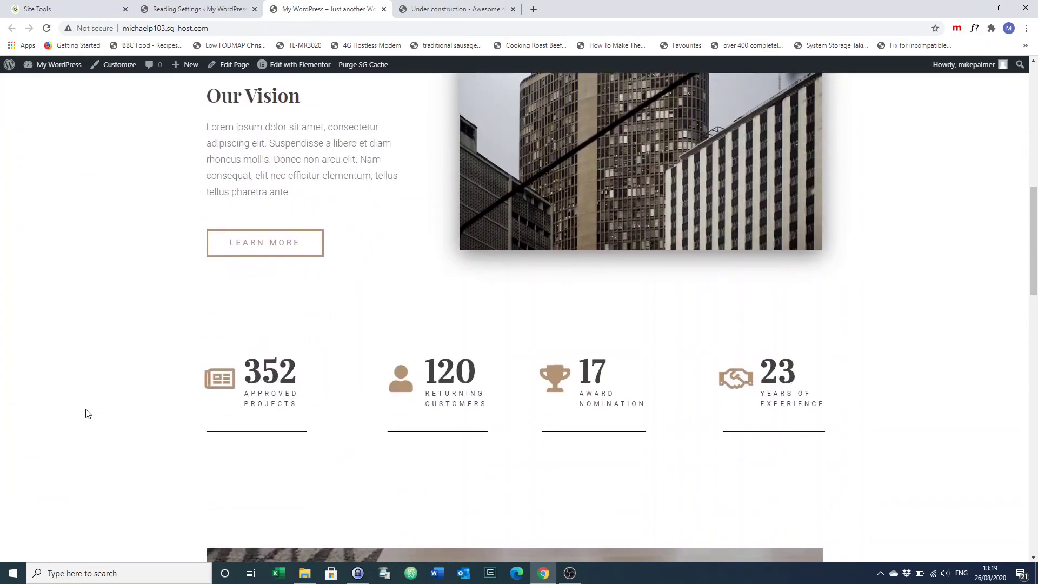
scroll(85, 413, down, 18)
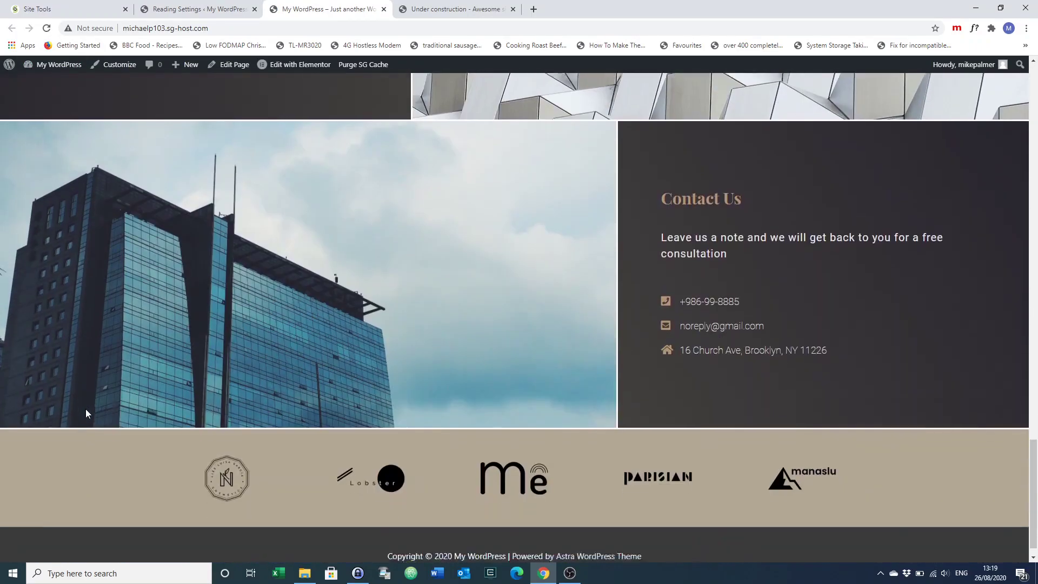
scroll(85, 410, up, 20)
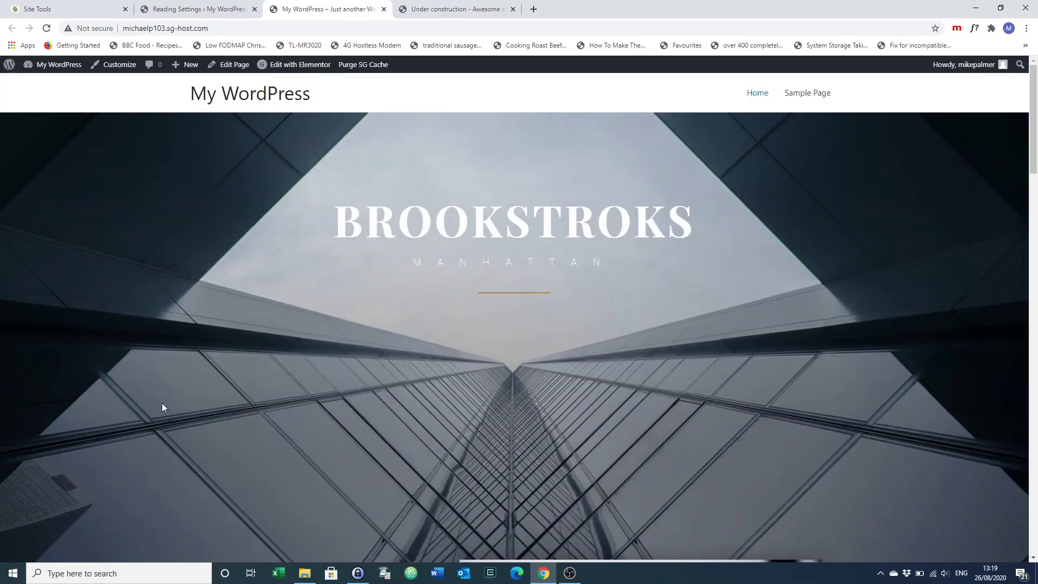
scroll(161, 403, down, 10)
scroll(98, 431, down, 10)
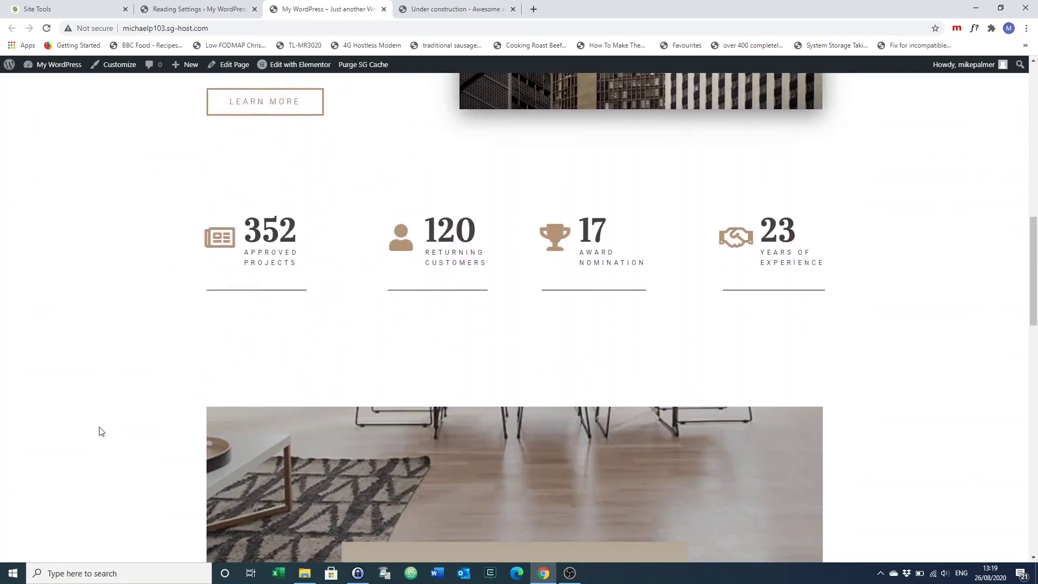
scroll(99, 431, up, 20)
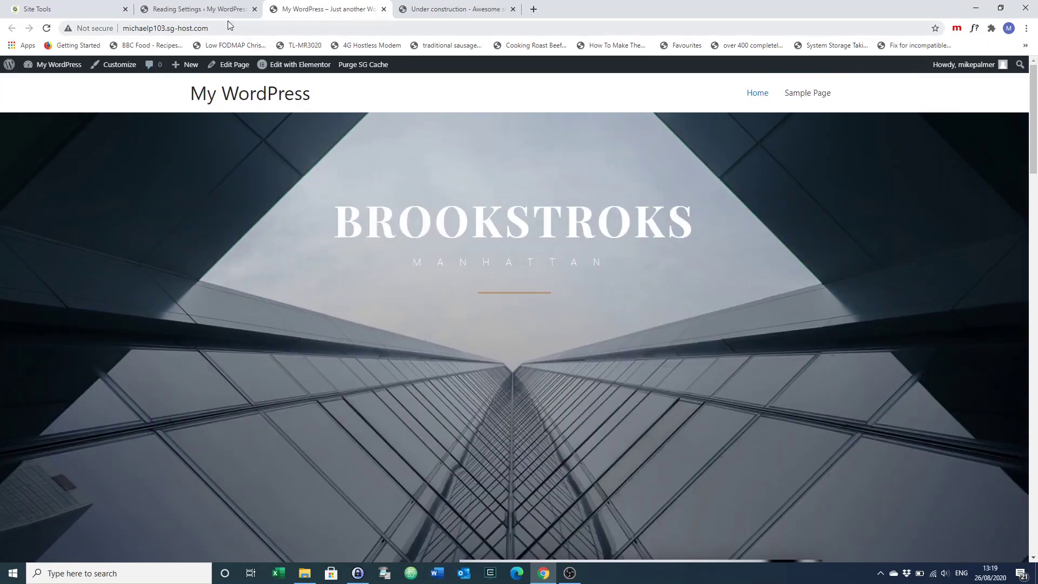
click(178, 9)
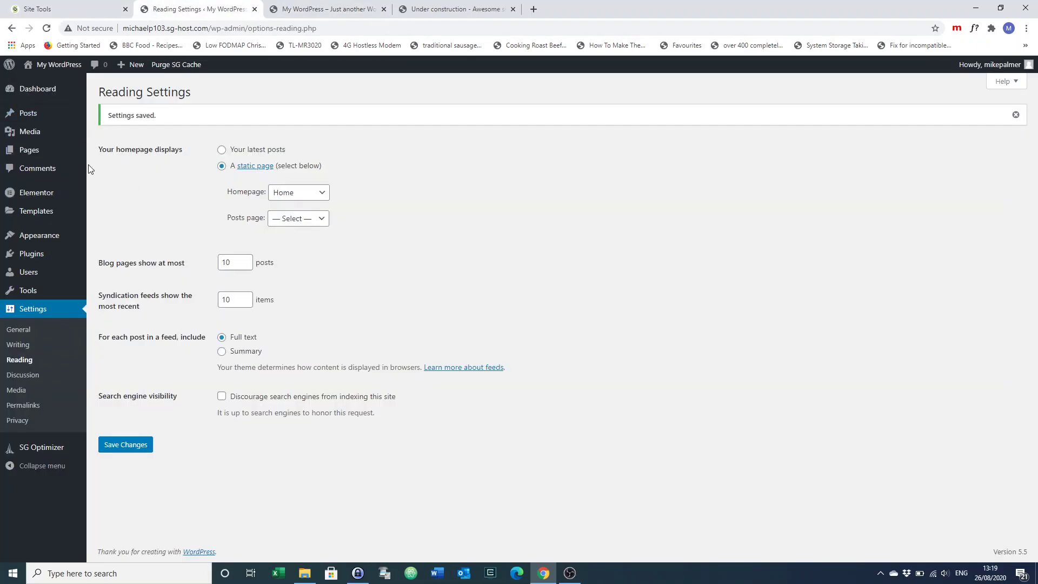
From the All Pages list, open the Home page with Edit with Elementor
mouse_move(25, 155)
click(103, 153)
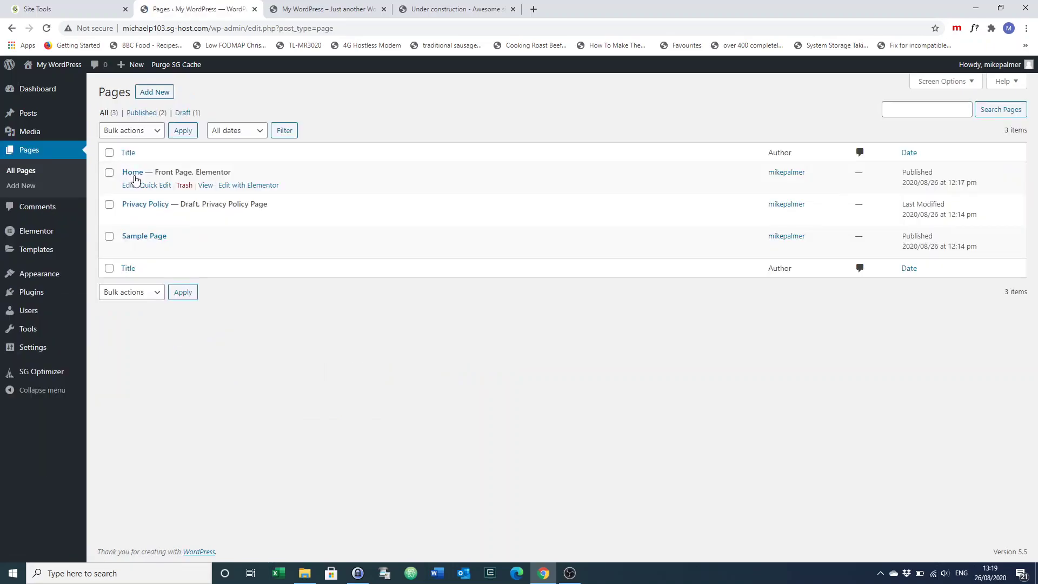
click(246, 186)
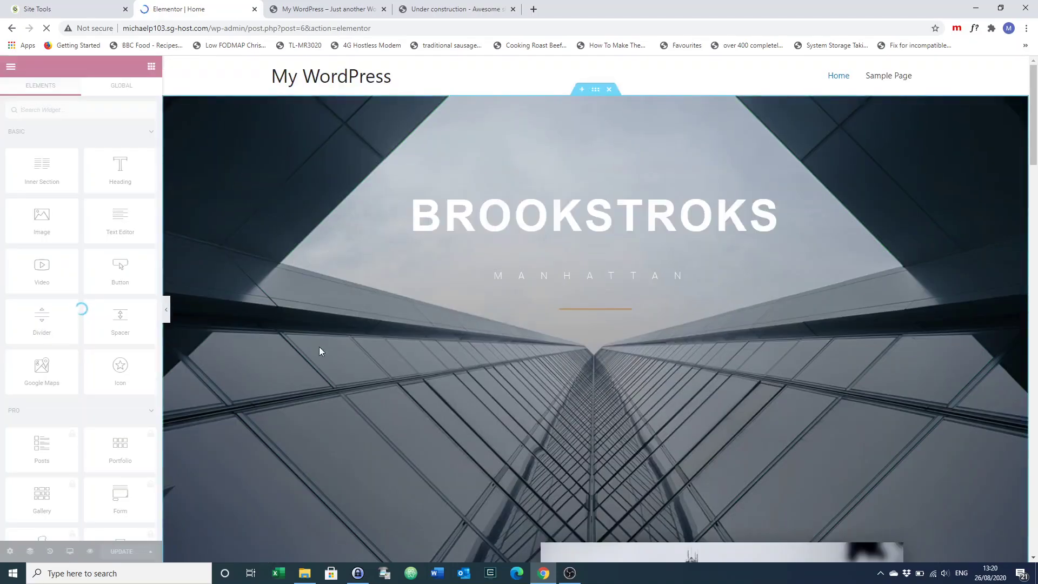
scroll(319, 348, down, 2)
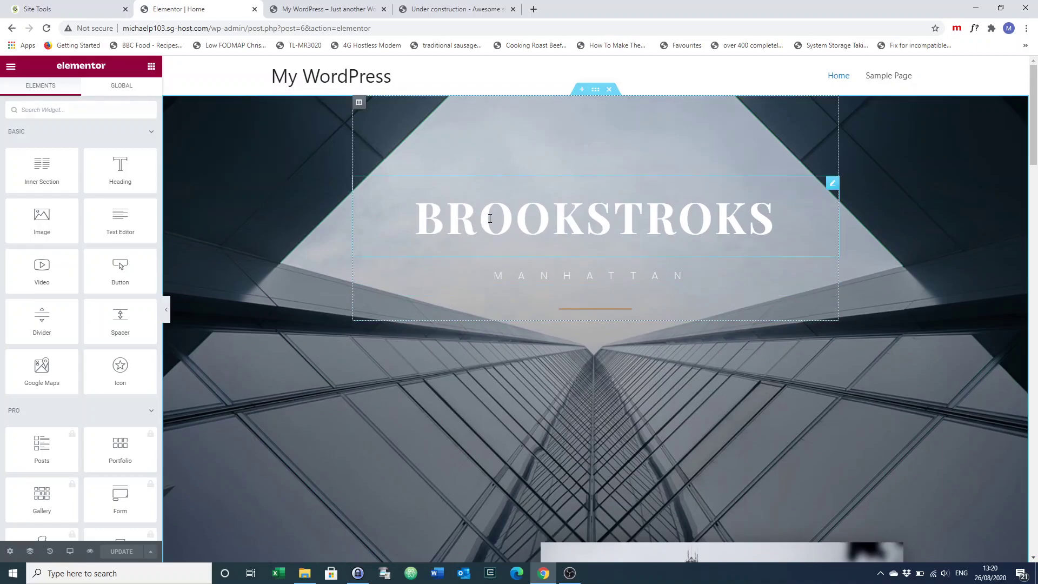
Change the hero heading text from BROOKSTROKS to 'My Architect Site'
click(489, 218)
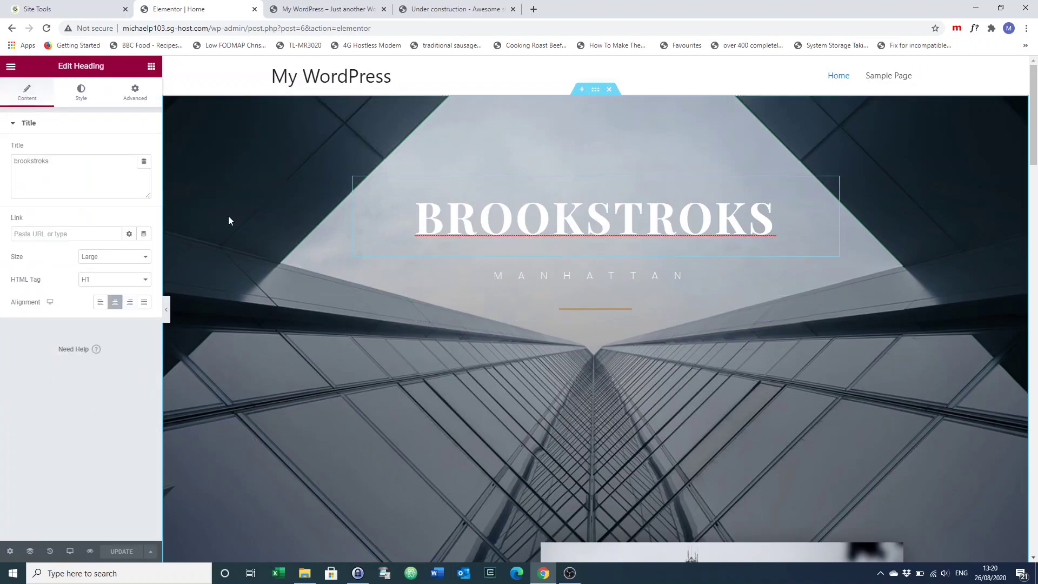
drag(81, 163, 2, 172)
text(M)
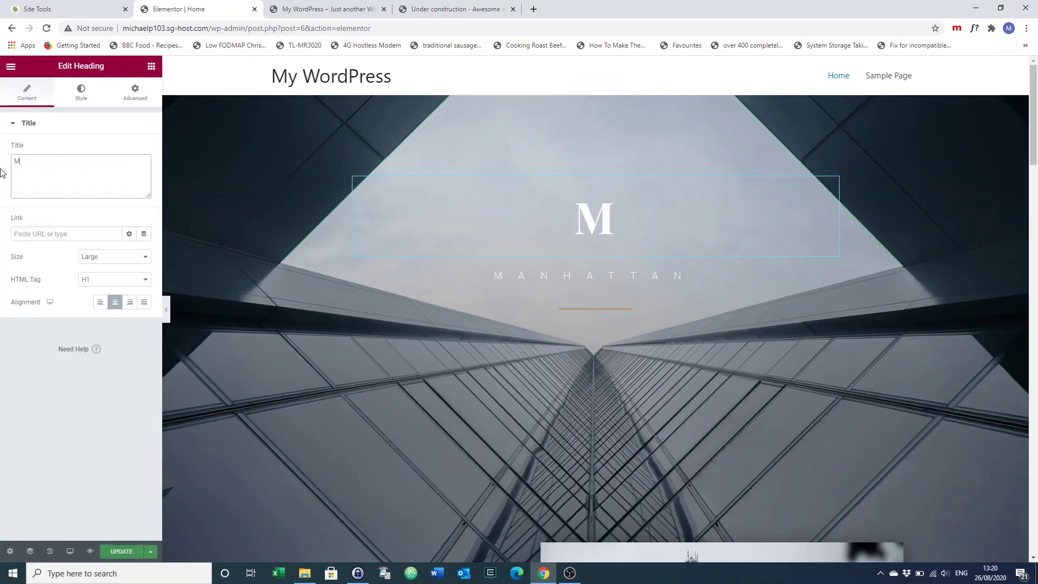
text(y Arch)
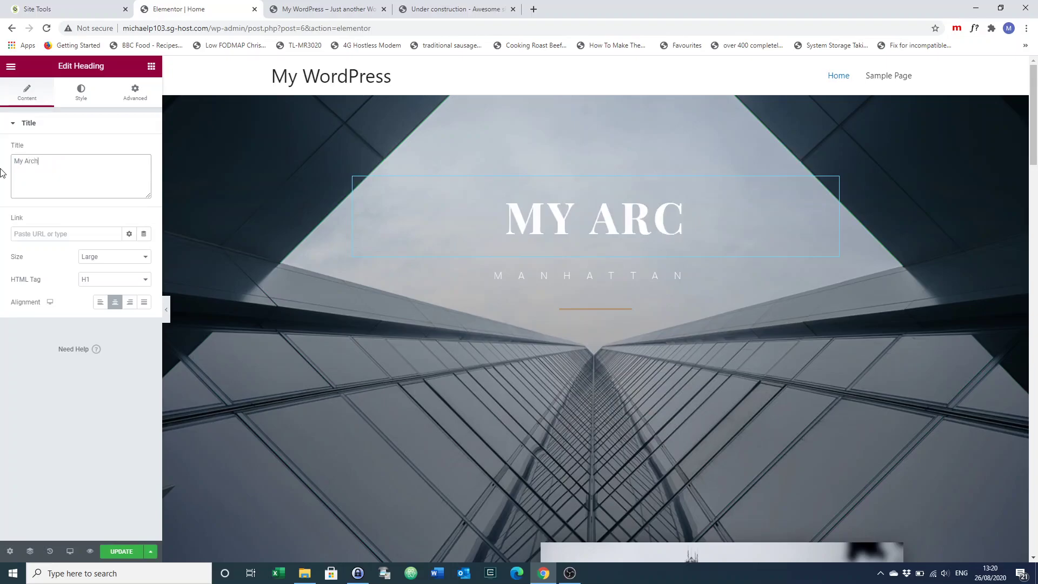
text(itect Site)
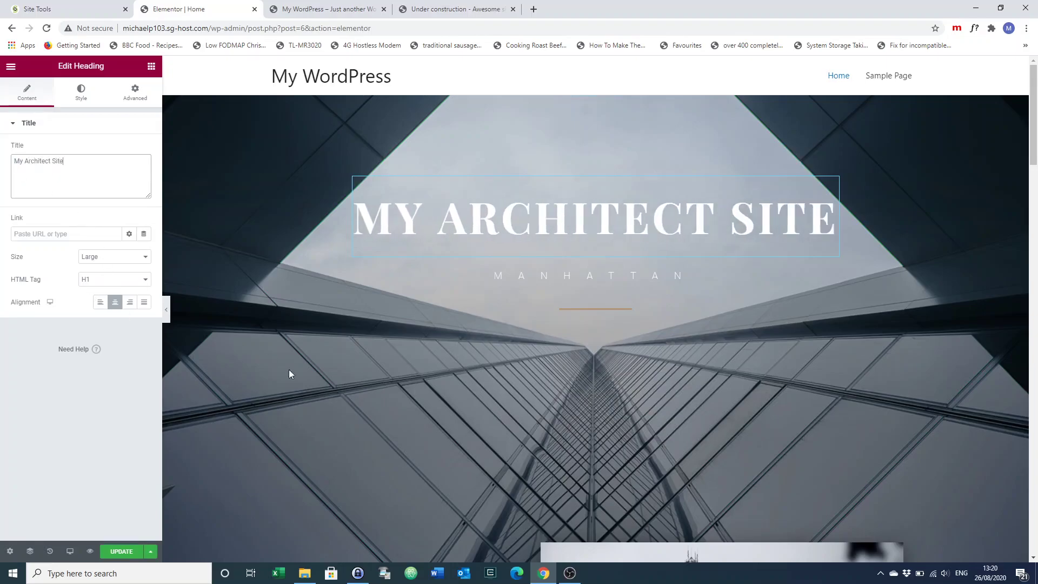
Replace the Our Vision Lorem paragraph with 'Absolutely incredible buildings' and update the page
scroll(401, 442, down, 3)
scroll(402, 446, down, 5)
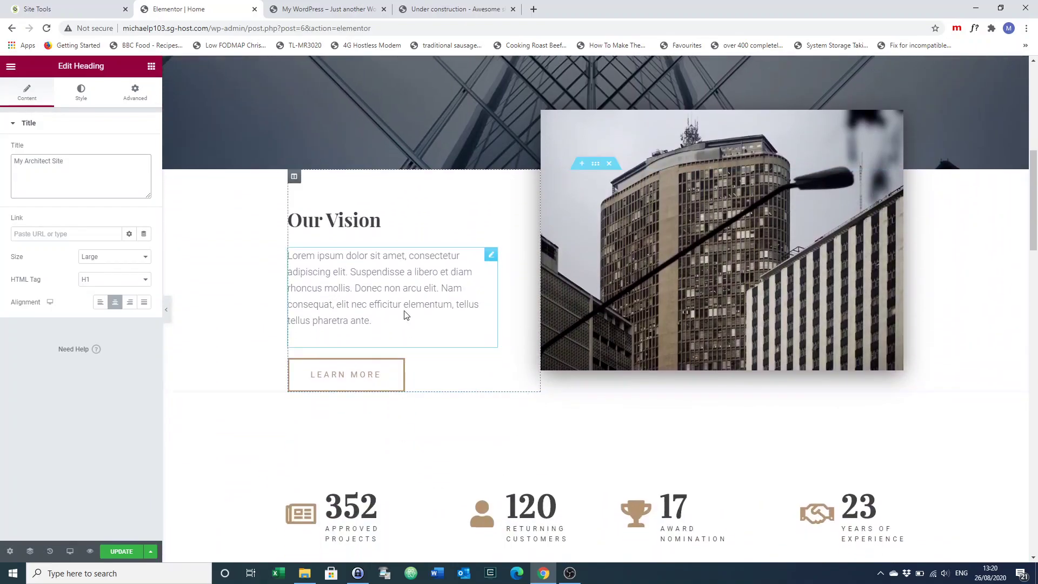
click(389, 292)
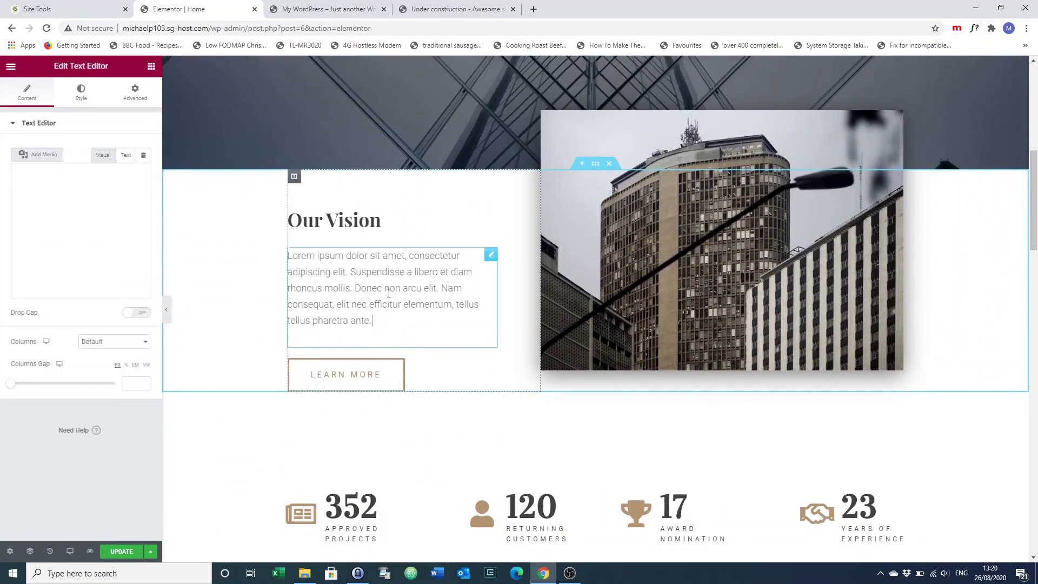
drag(18, 216, 145, 350)
text(Absolutely)
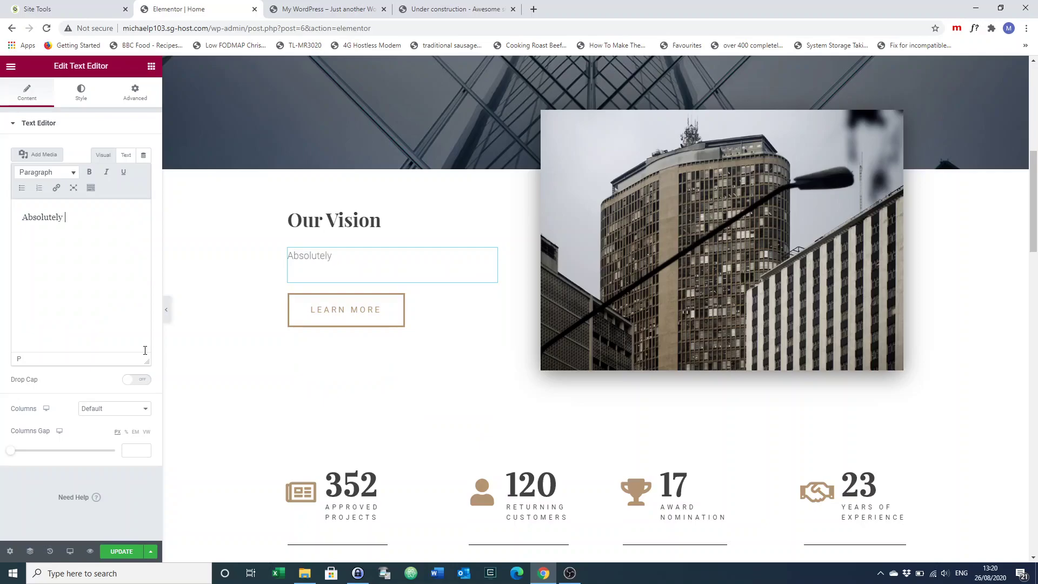
text( incredible buildings)
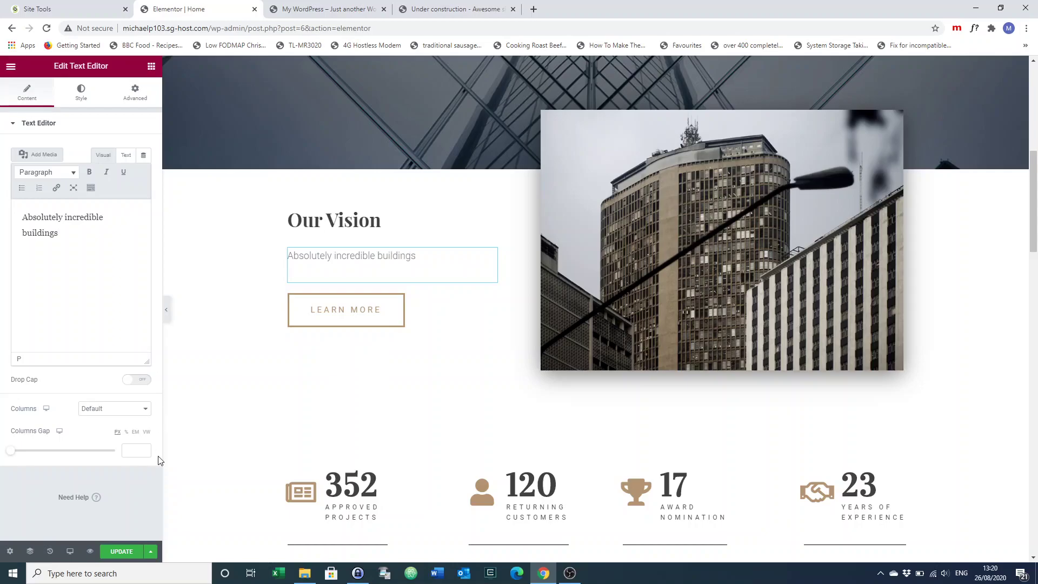
click(120, 551)
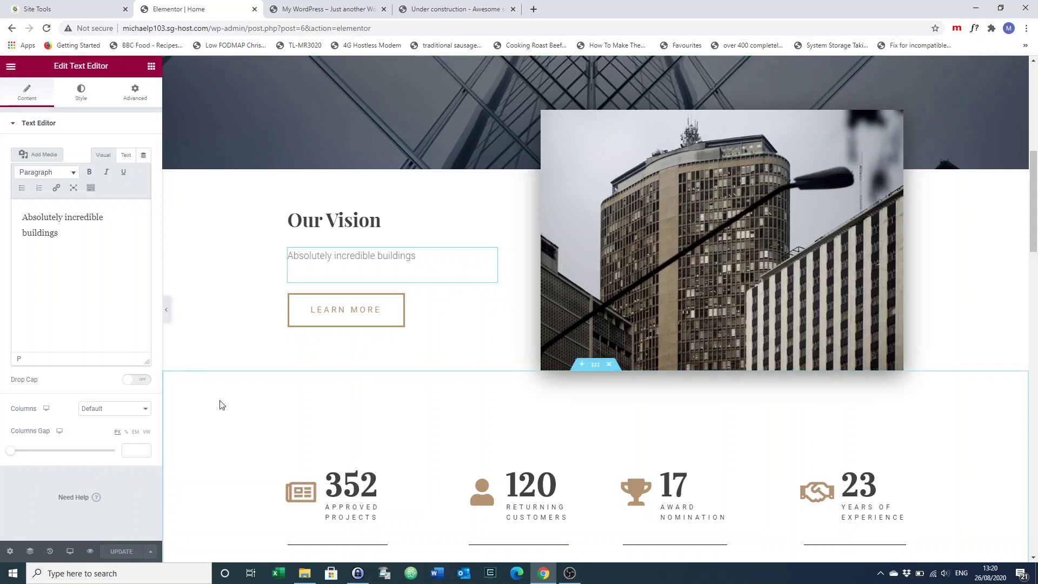
scroll(220, 405, up, 1)
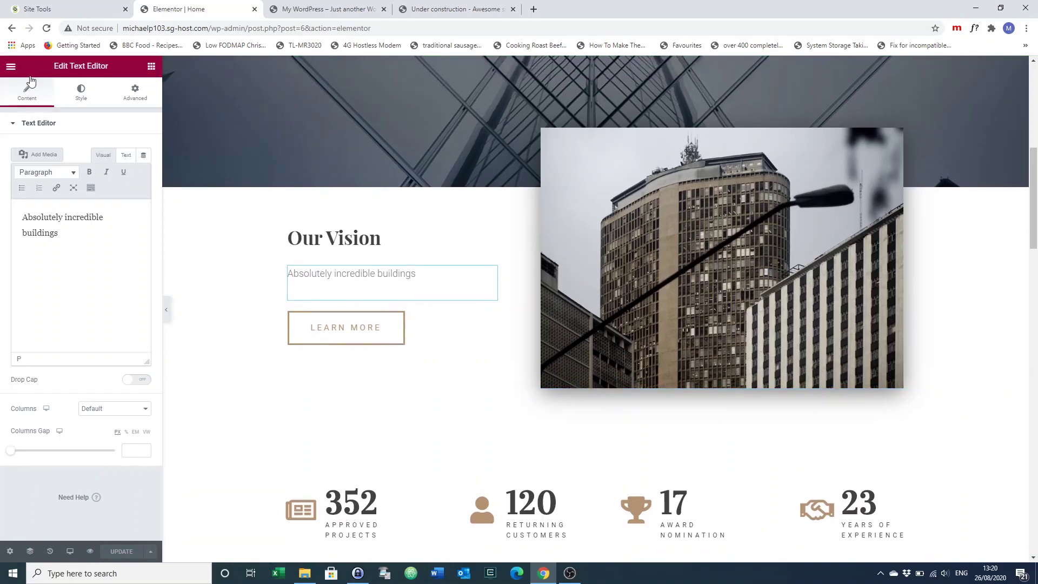
Exit Elementor to the dashboard, go to the Pages list, then view the live site tab
click(12, 70)
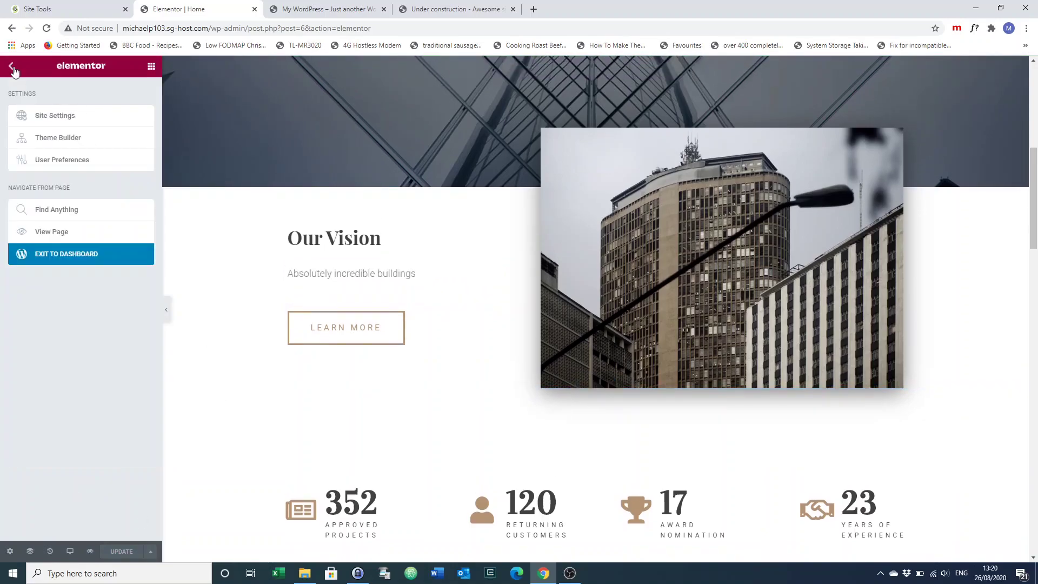
click(43, 261)
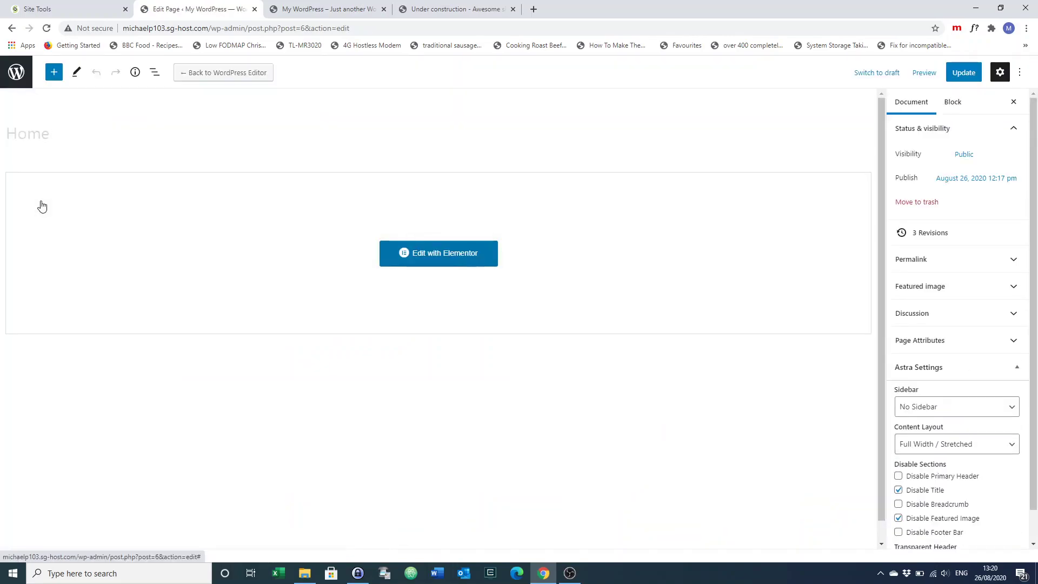
click(30, 81)
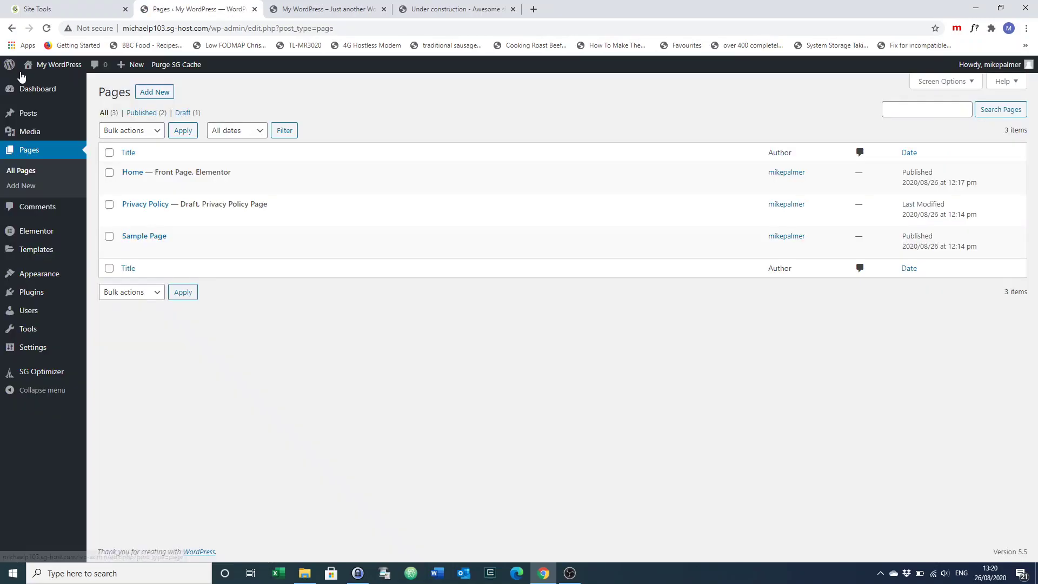
mouse_move(70, 66)
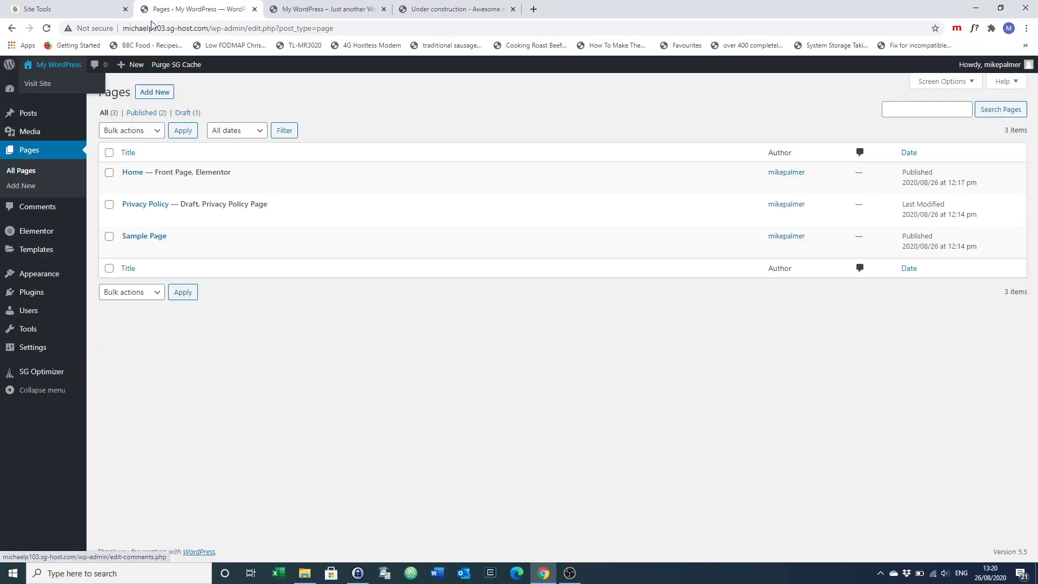
click(328, 11)
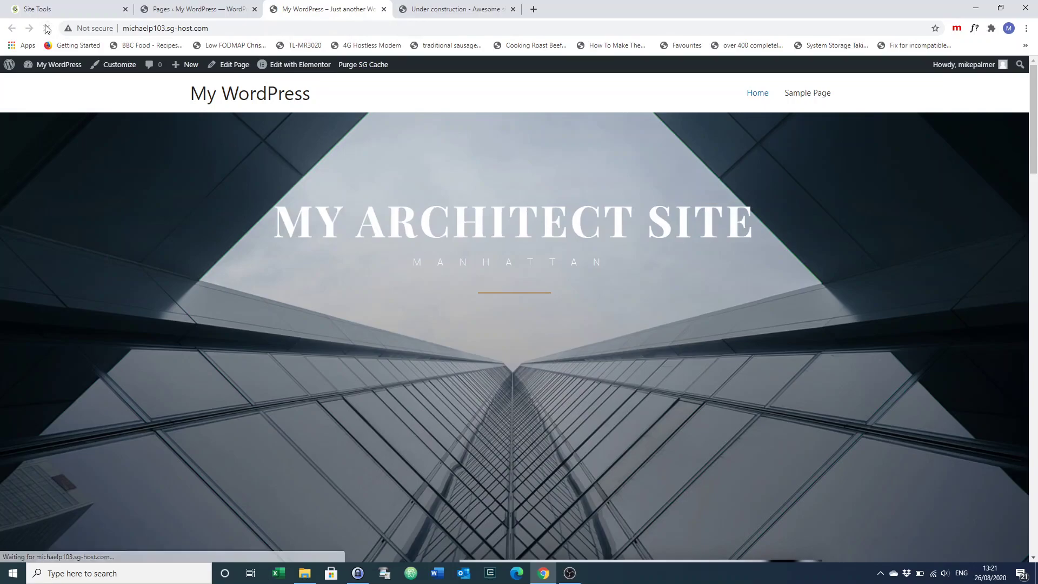
Open the live site from the admin bar and look over the updated homepage
click(196, 13)
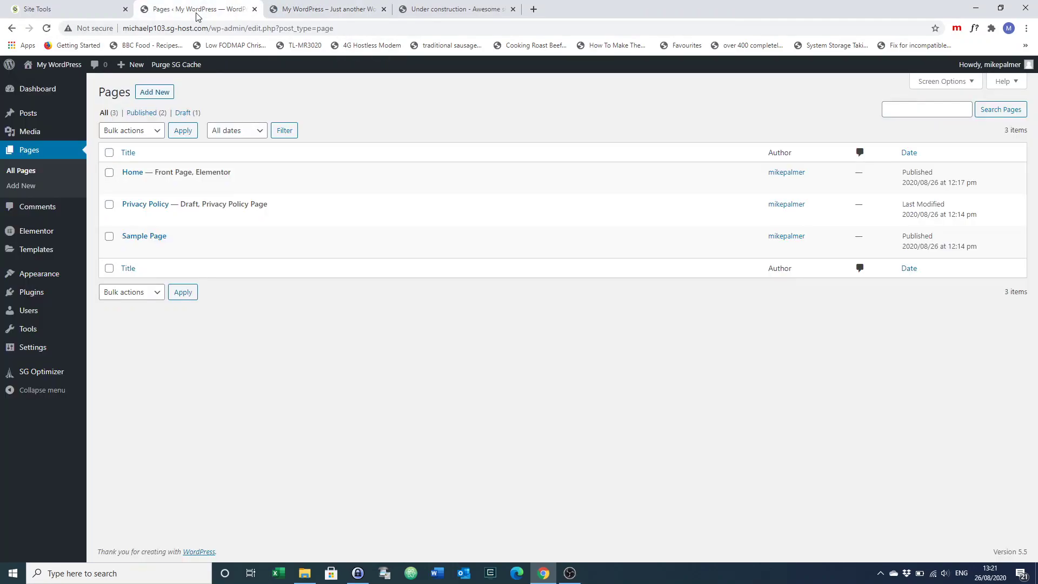
mouse_move(66, 68)
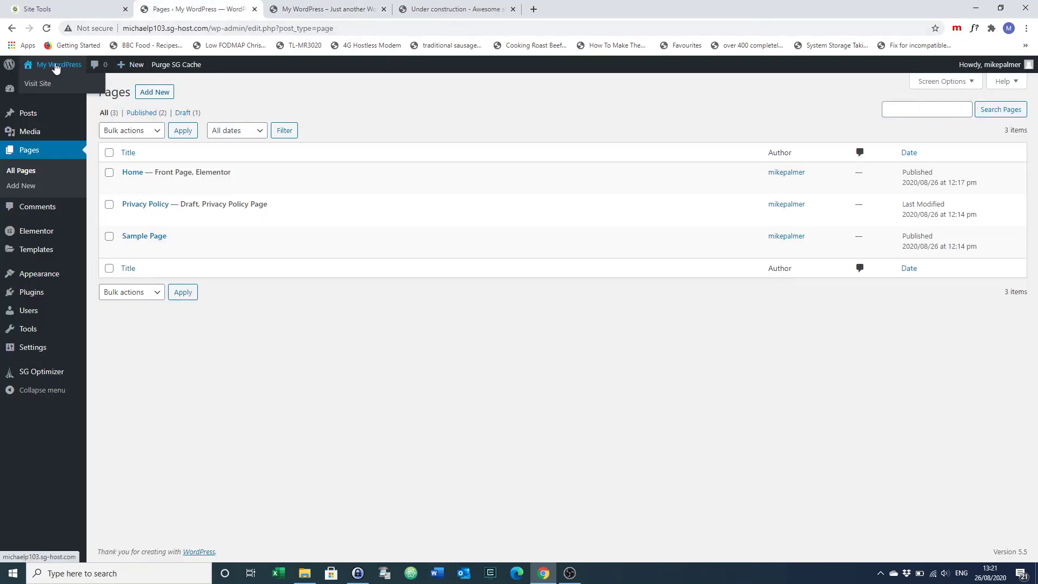
click(35, 85)
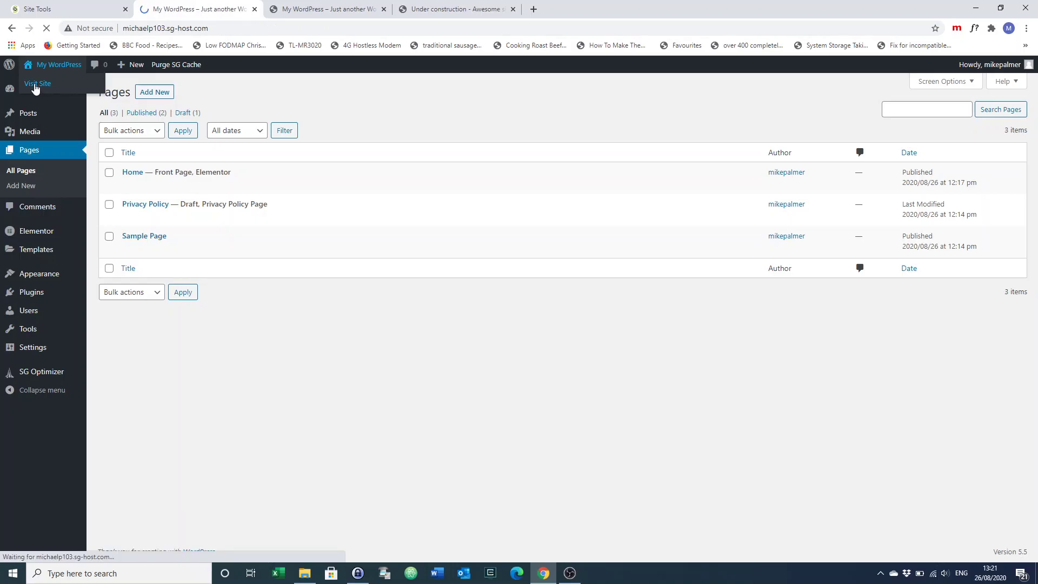
scroll(145, 332, down, 3)
scroll(145, 332, up, 3)
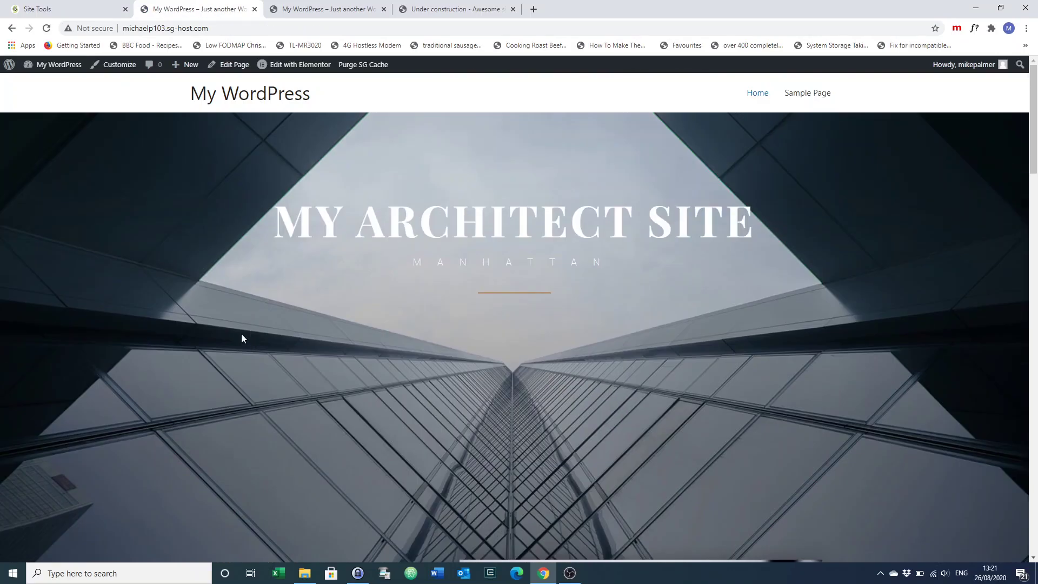
scroll(274, 309, down, 4)
scroll(273, 313, up, 4)
Log out of WordPress and load the bare site domain as a visitor
mouse_move(967, 65)
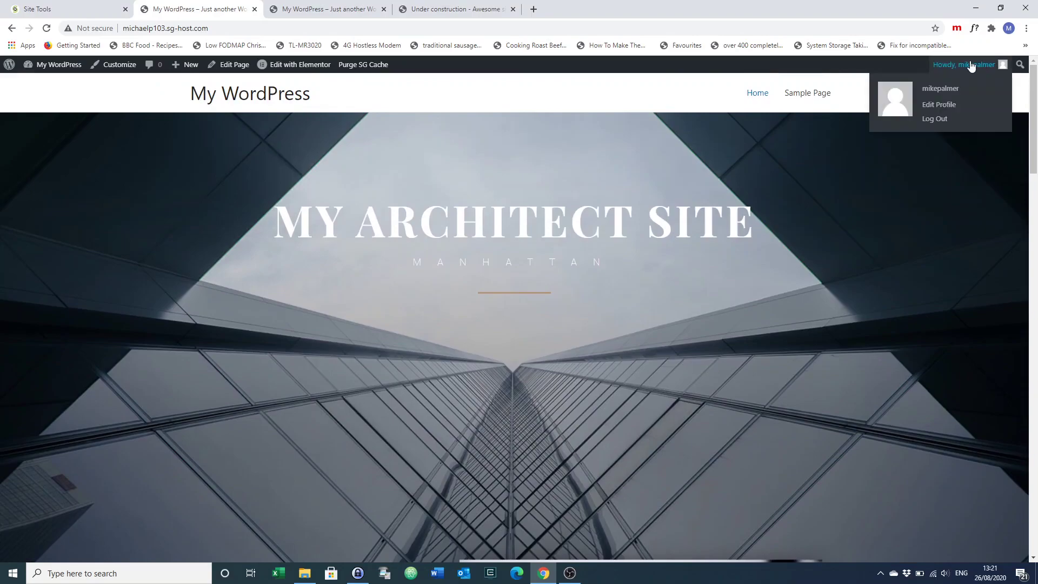
click(925, 125)
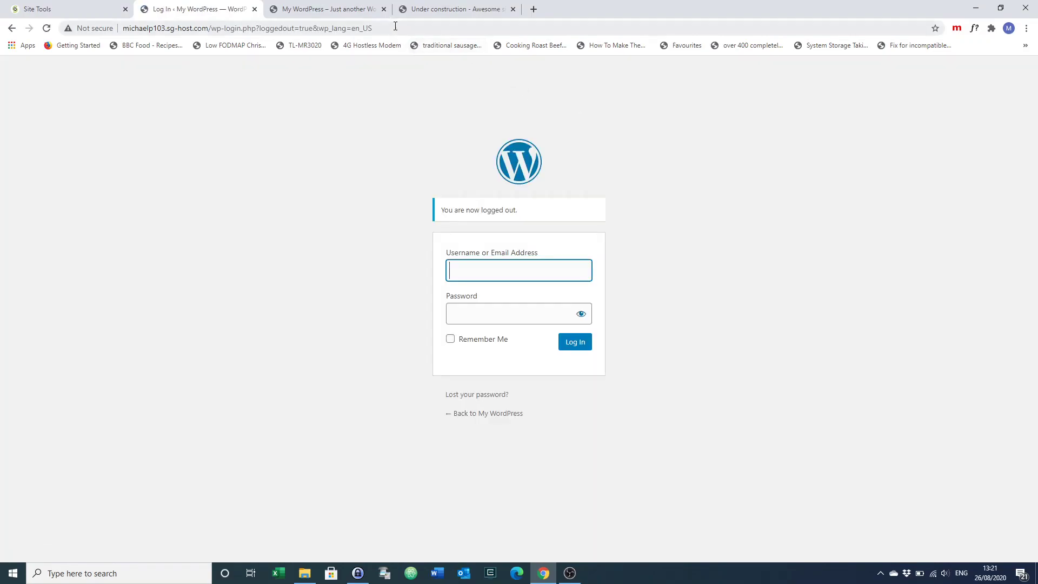
click(396, 24)
click(398, 25)
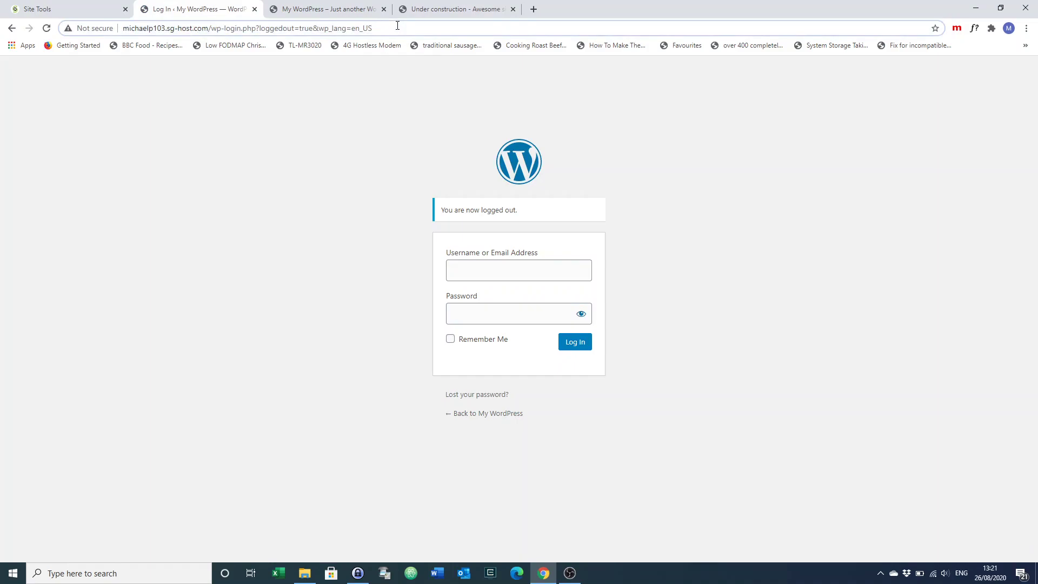
key(BackSpace)
key(BackSpace)
key(BackSpace)
key(BackSpace)
key(BackSpace)
key(BackSpace)
key(BackSpace)
key(BackSpace)
key(BackSpace)
key(BackSpace)
key(BackSpace)
key(BackSpace)
key(BackSpace)
key(BackSpace)
key(BackSpace)
key(BackSpace)
key(BackSpace)
key(BackSpace)
key(BackSpace)
key(BackSpace)
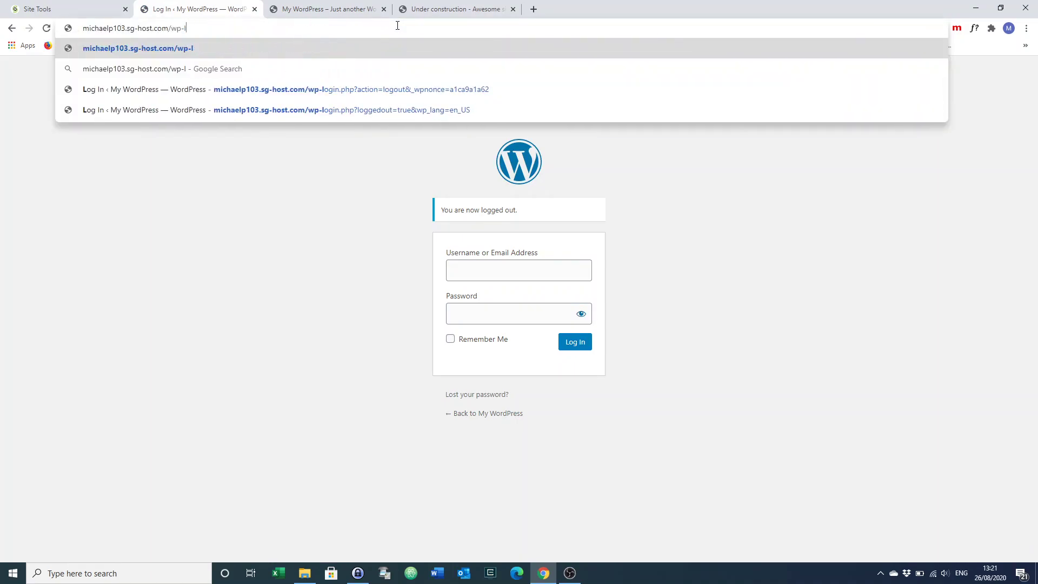
key(BackSpace)
key(BackSpace)
key(BackSpace)
key(BackSpace)
key(BackSpace)
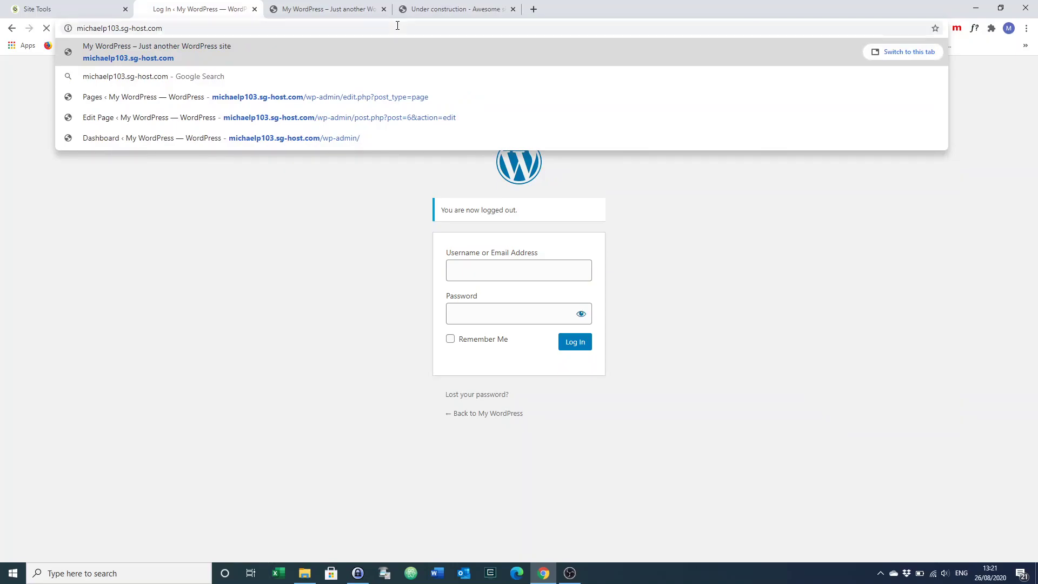
key(Return)
scroll(355, 250, down, 20)
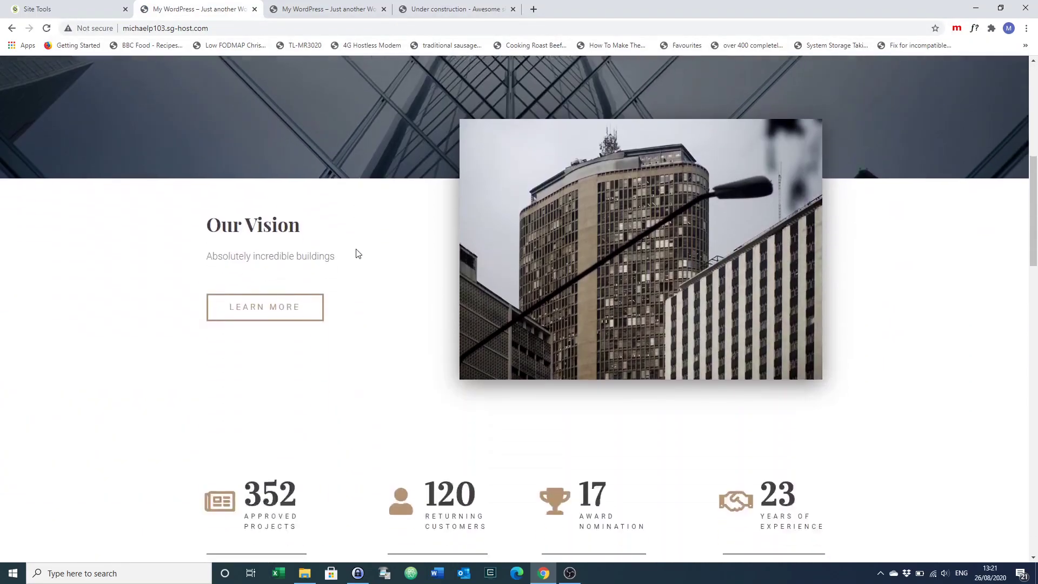
scroll(356, 250, up, 20)
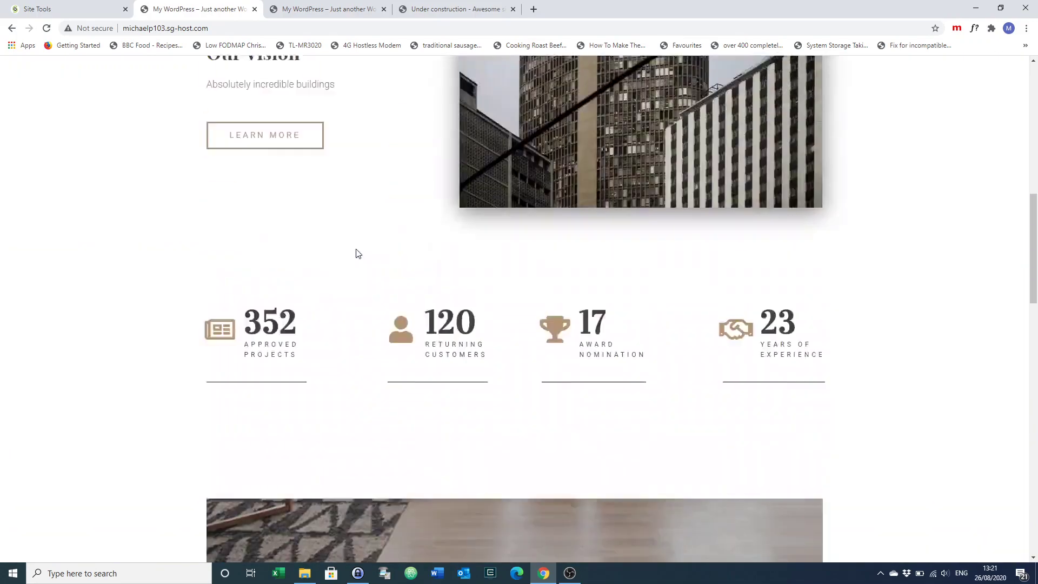